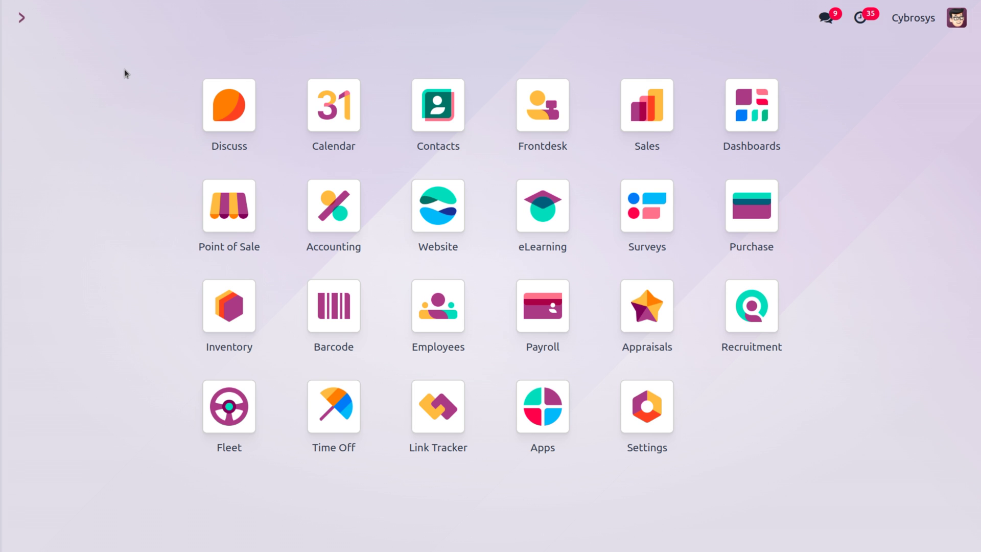
Open the All product category in the Inventory app and review its available costing methods.
text(in)
key(Return)
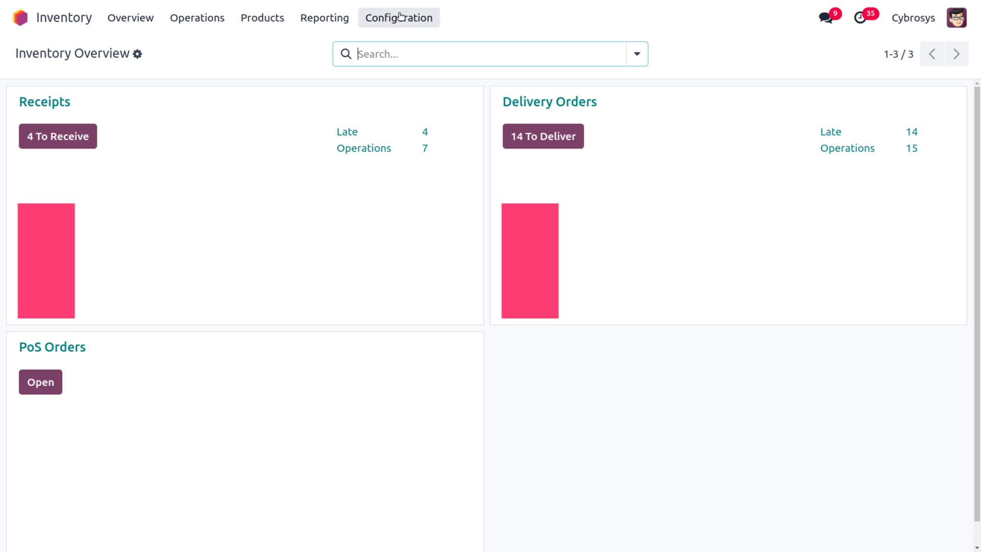
click(395, 17)
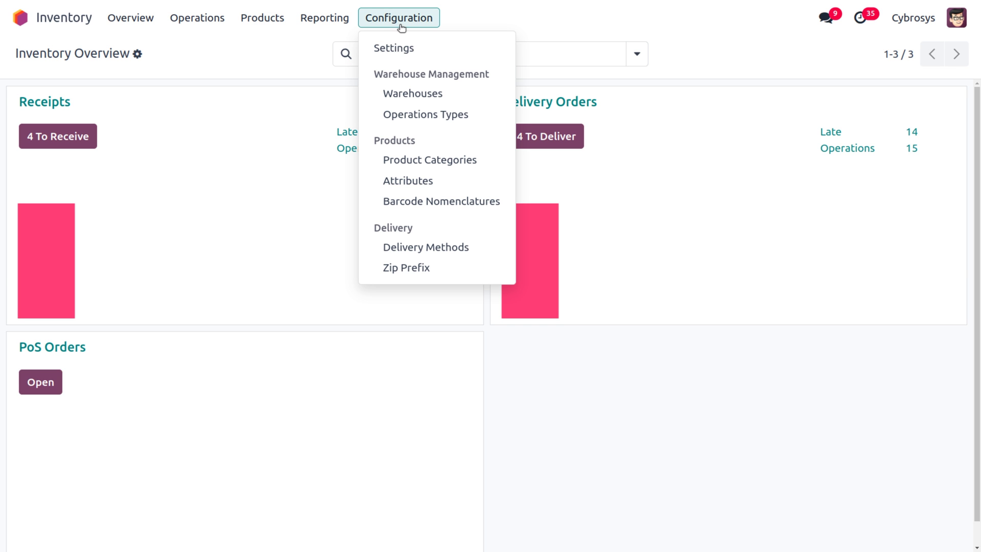
click(437, 159)
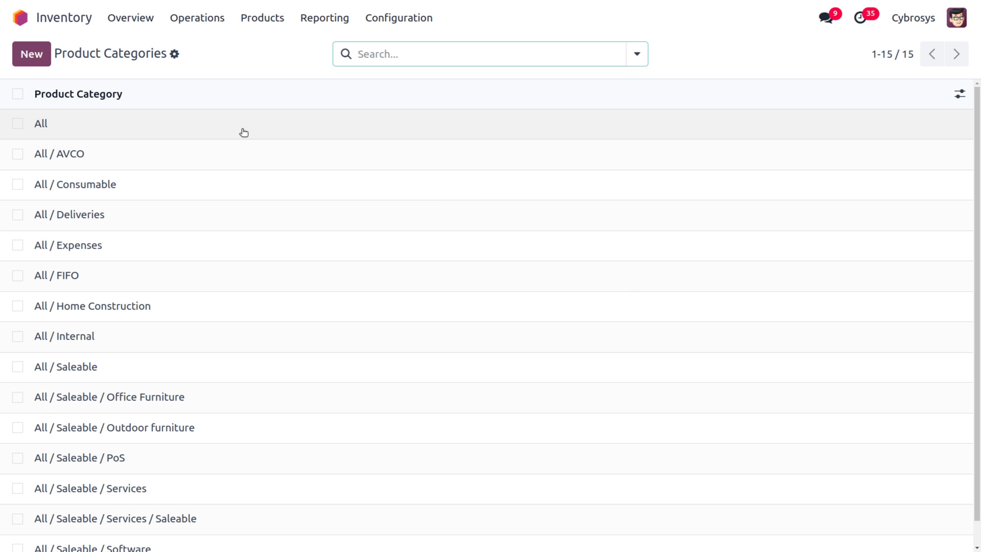
click(244, 131)
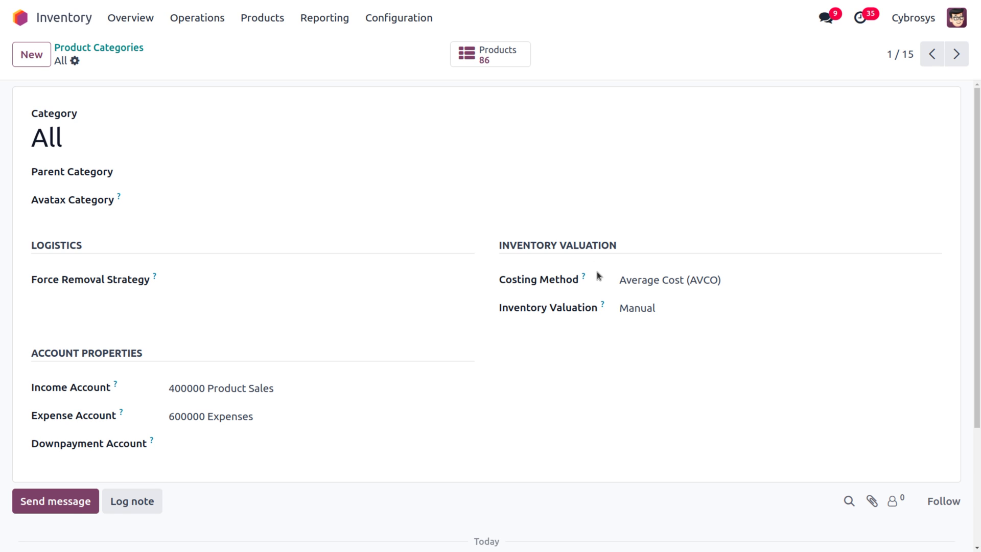
click(630, 279)
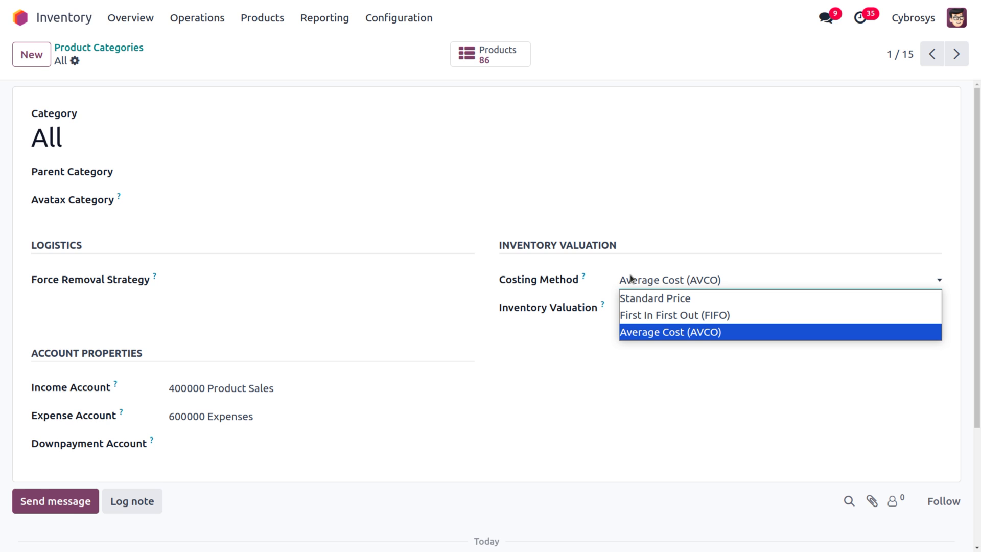
click(507, 195)
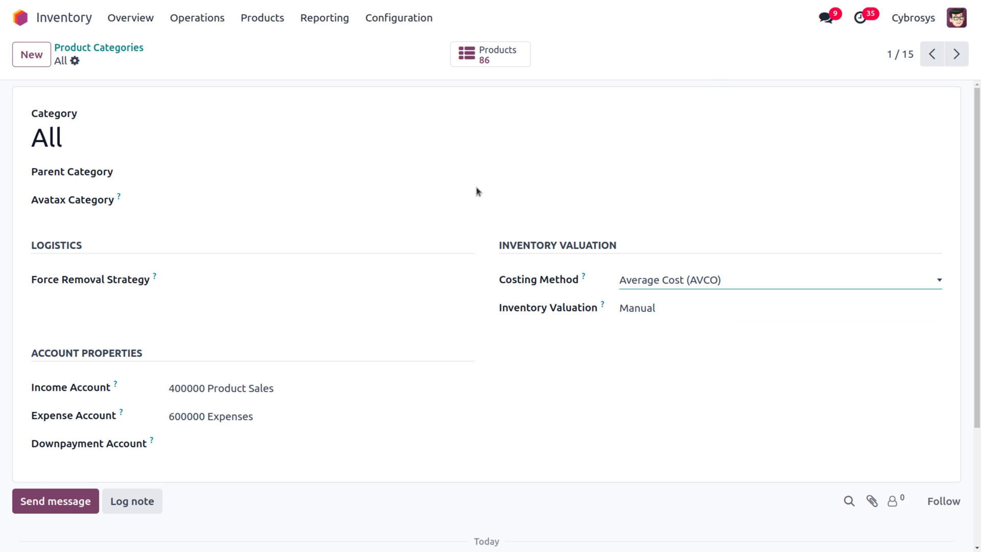
Open the Desk Stand with Screen product and go to its Office Furniture category to examine the valuation settings.
click(262, 18)
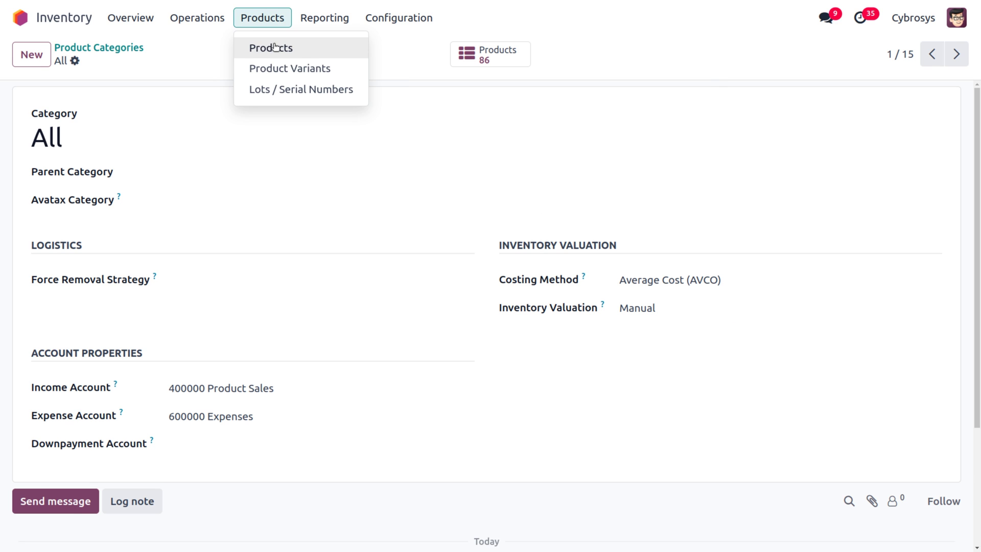
click(275, 47)
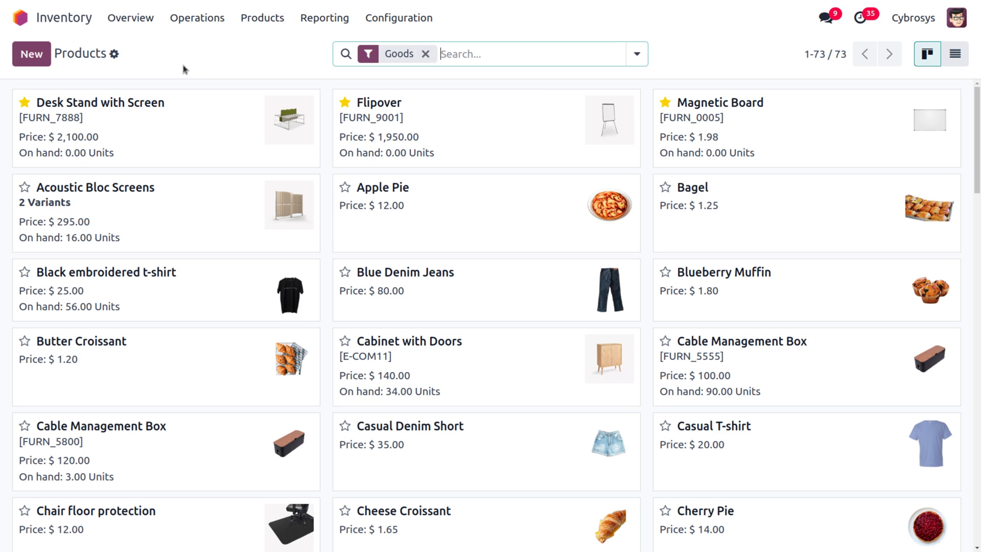
click(143, 127)
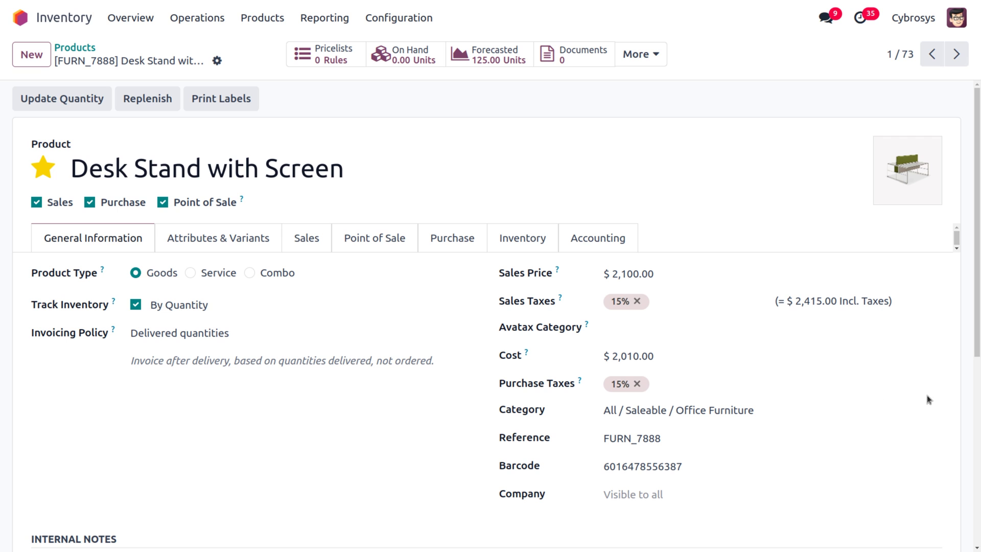
click(933, 412)
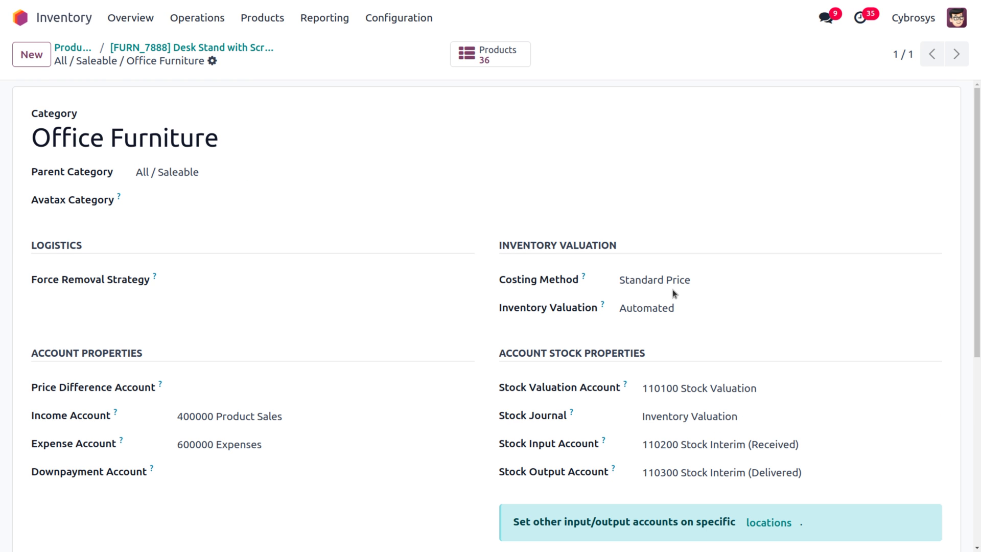
Switch the Office Furniture category's inventory valuation to Manual, set it back to Automated and save the category.
click(669, 318)
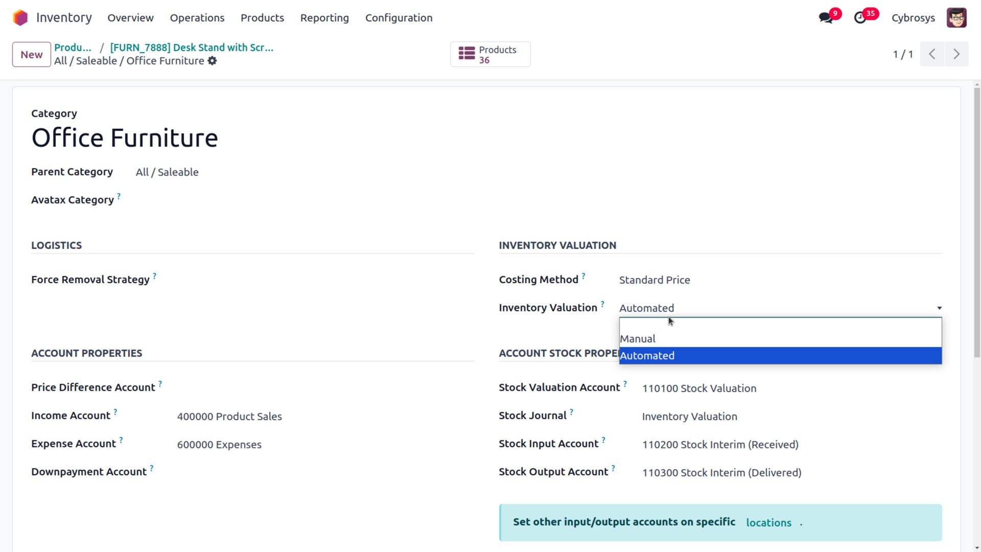
click(666, 337)
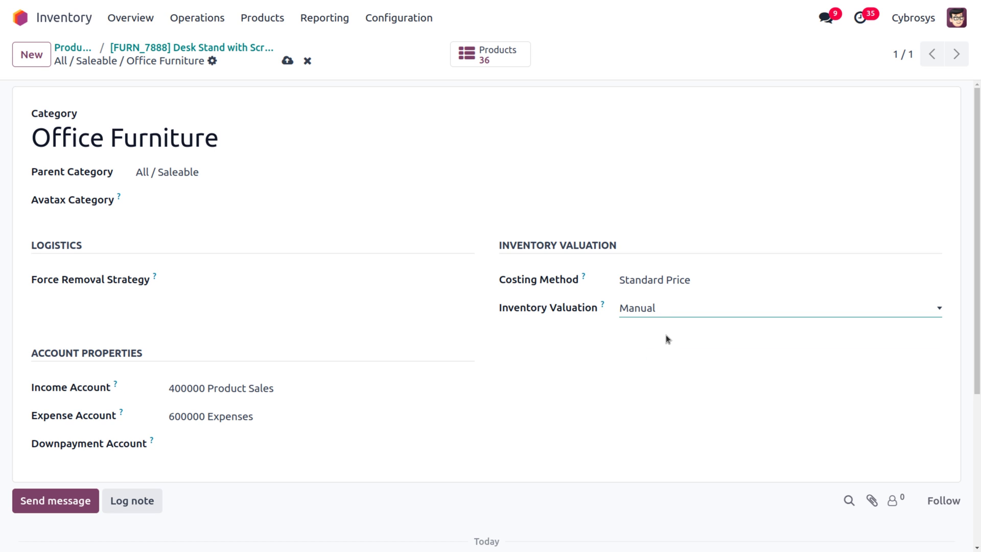
click(647, 309)
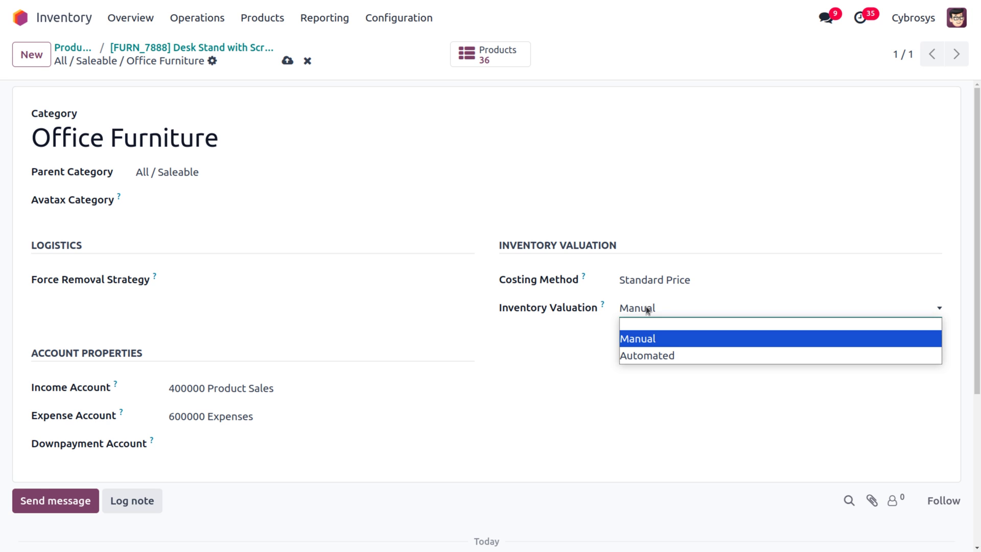
click(654, 352)
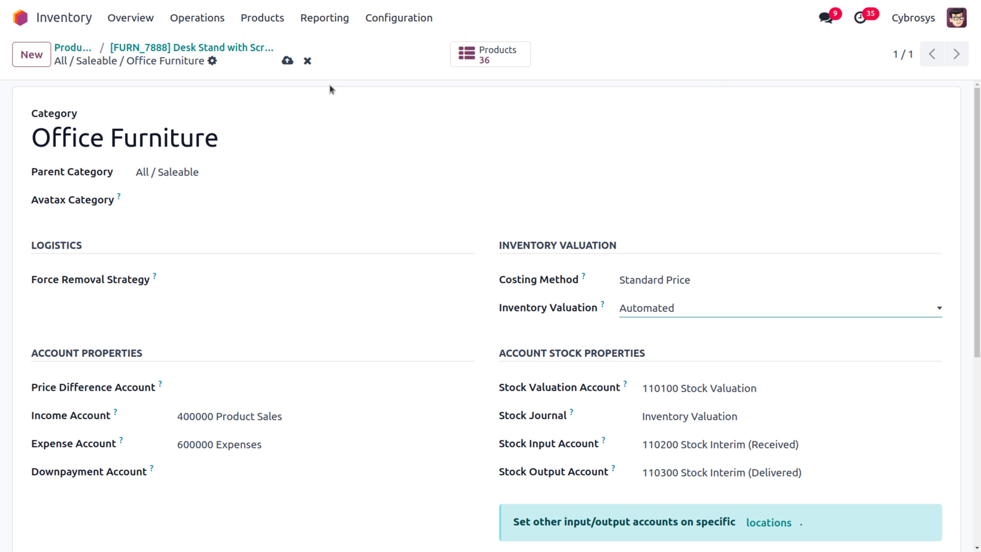
click(288, 62)
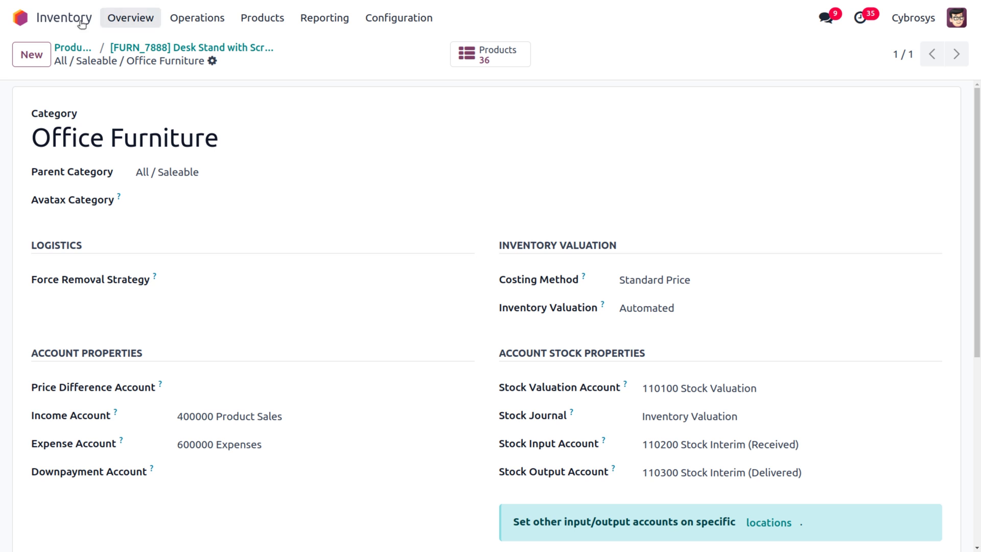
Create a new request for quotation in the Purchase app and select the individual vendor contact.
click(21, 19)
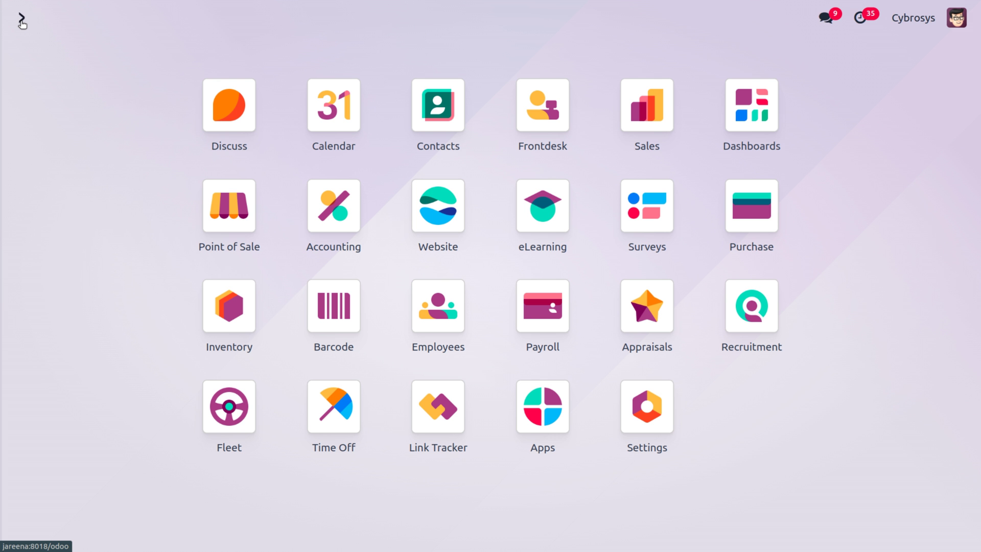
text(pu)
key(Return)
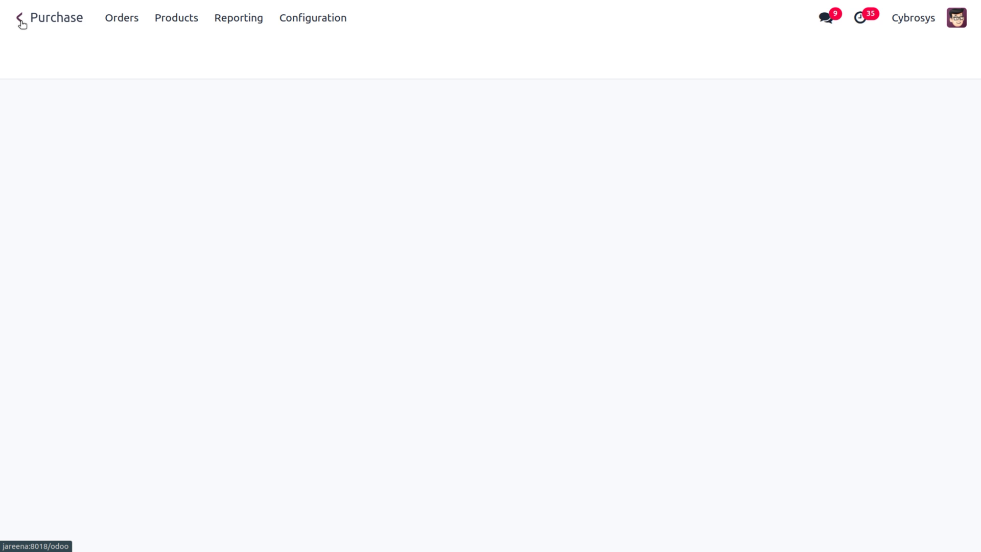
click(32, 55)
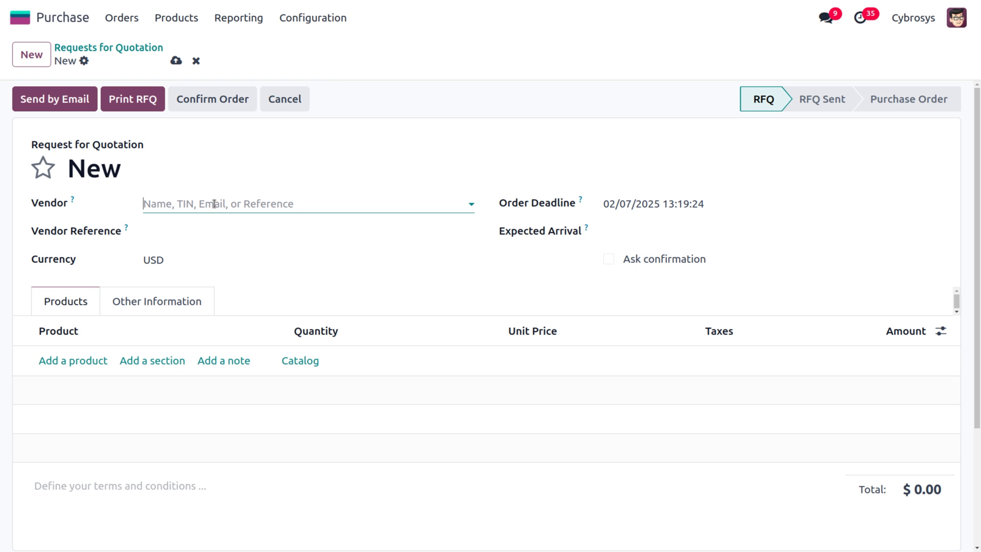
click(214, 203)
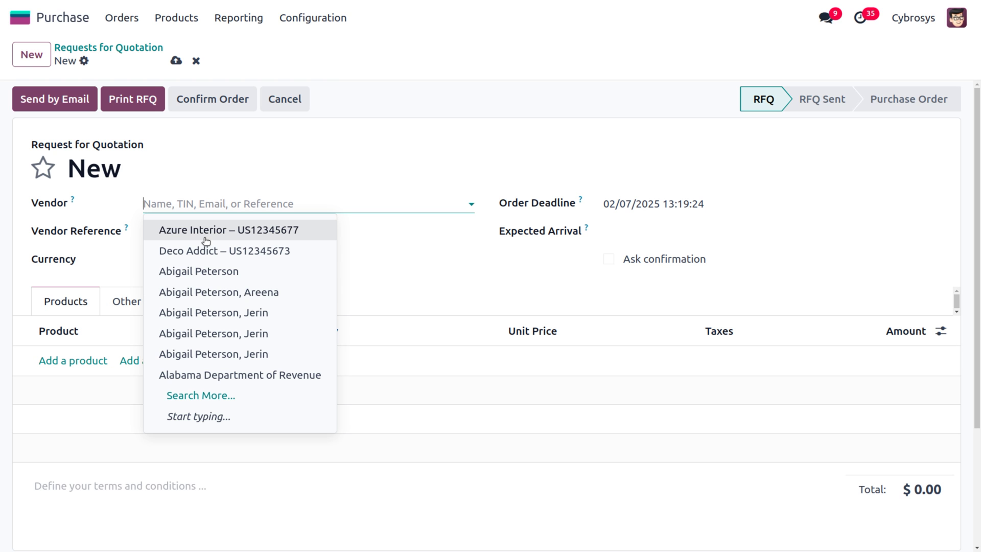
click(195, 277)
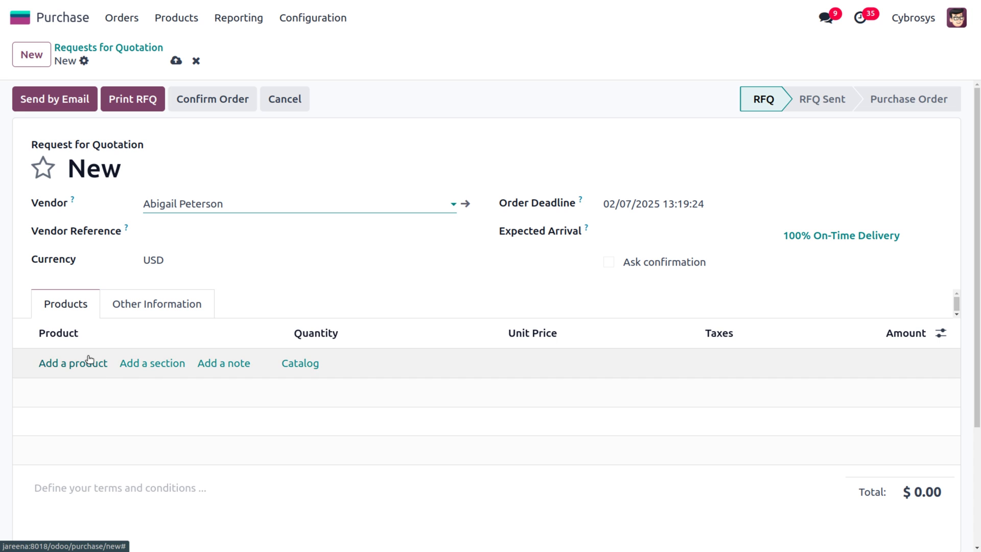
Add one Desk Stand with Screen to the quotation, without the 15% tax and at a unit price of 2500.
click(88, 360)
click(88, 360)
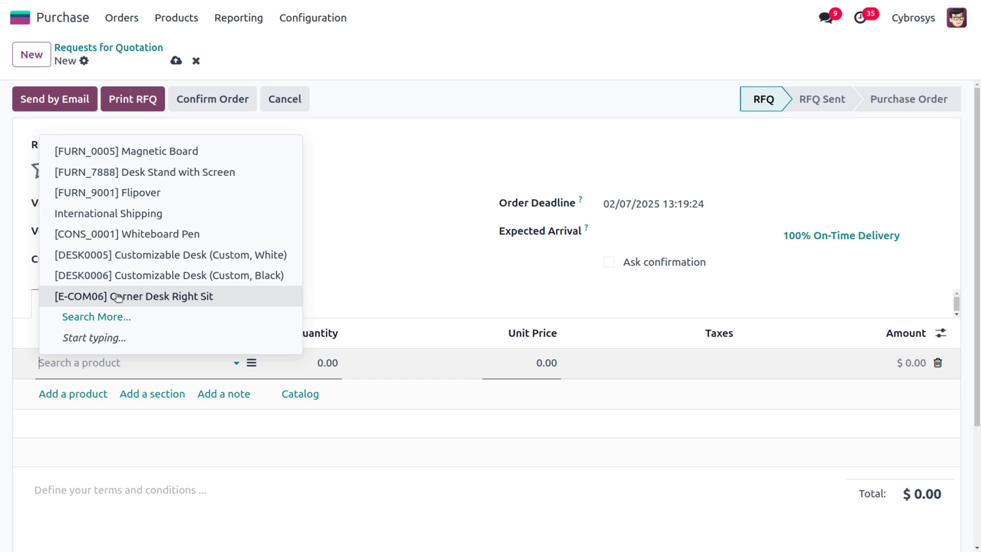
click(167, 178)
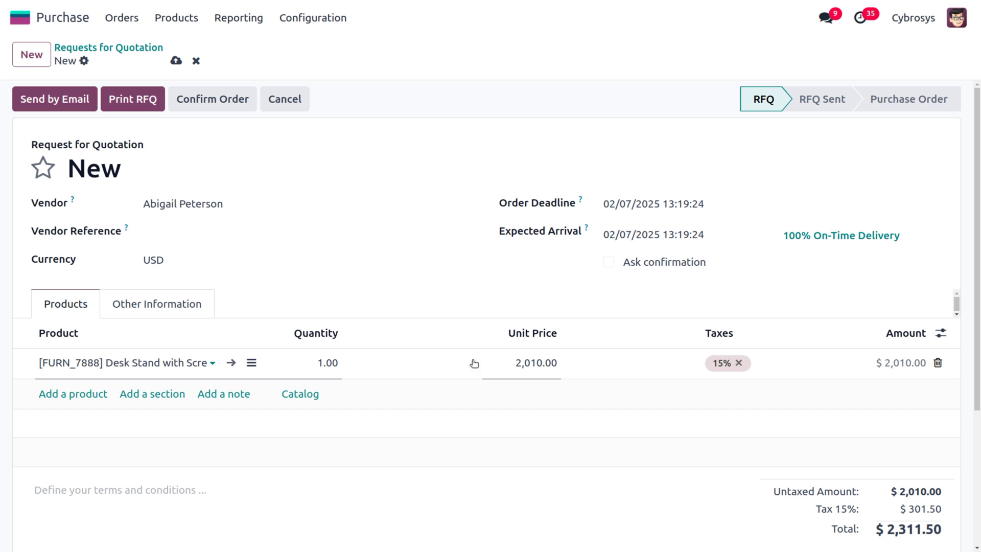
click(738, 363)
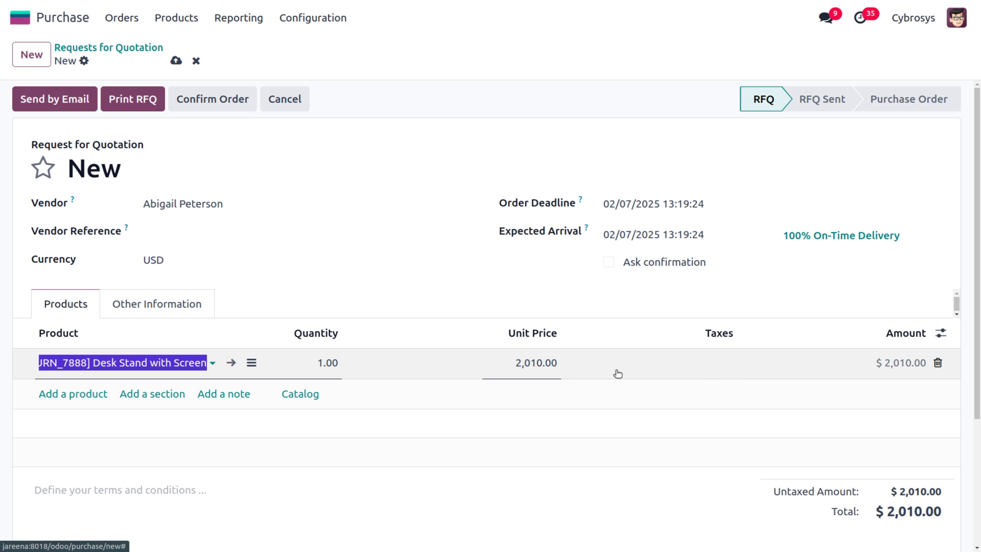
click(538, 367)
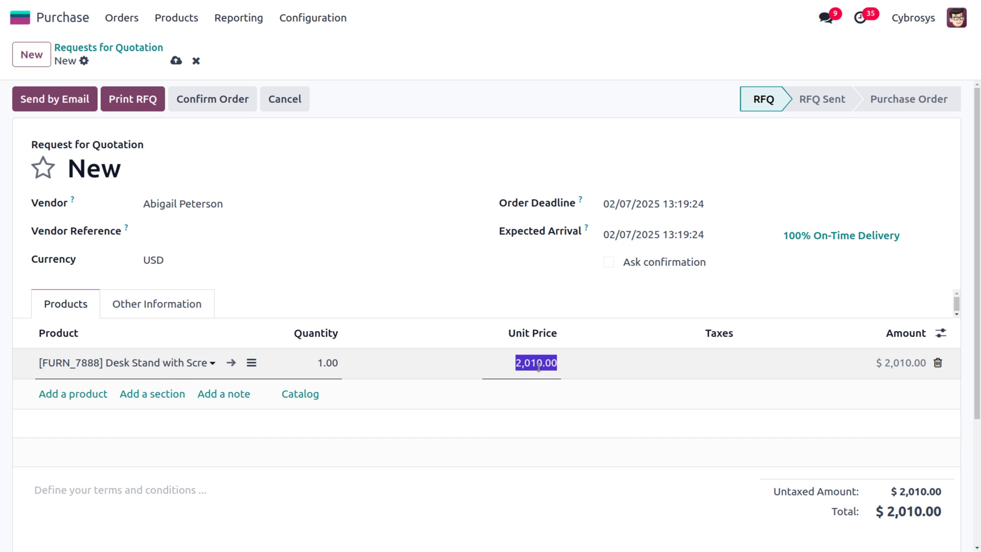
text(2500)
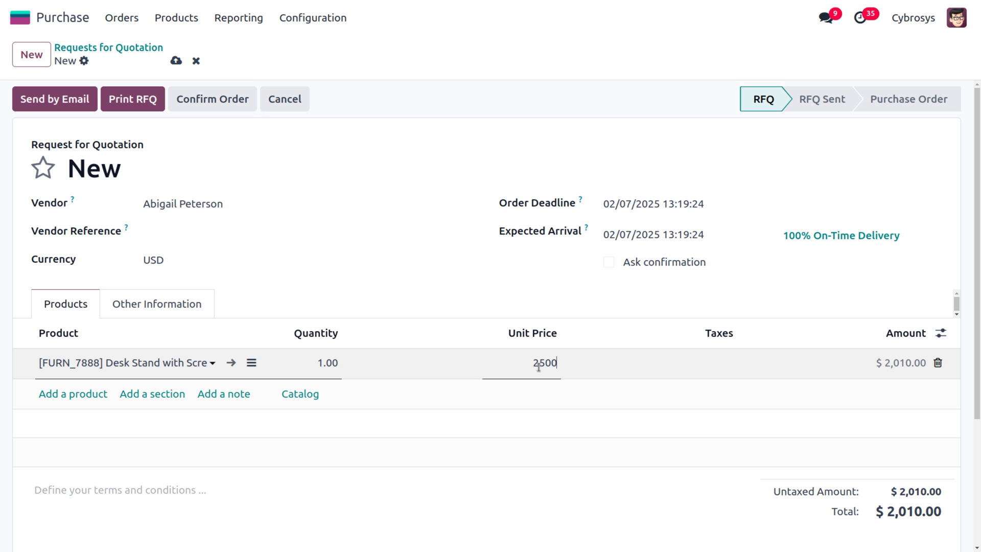
click(559, 155)
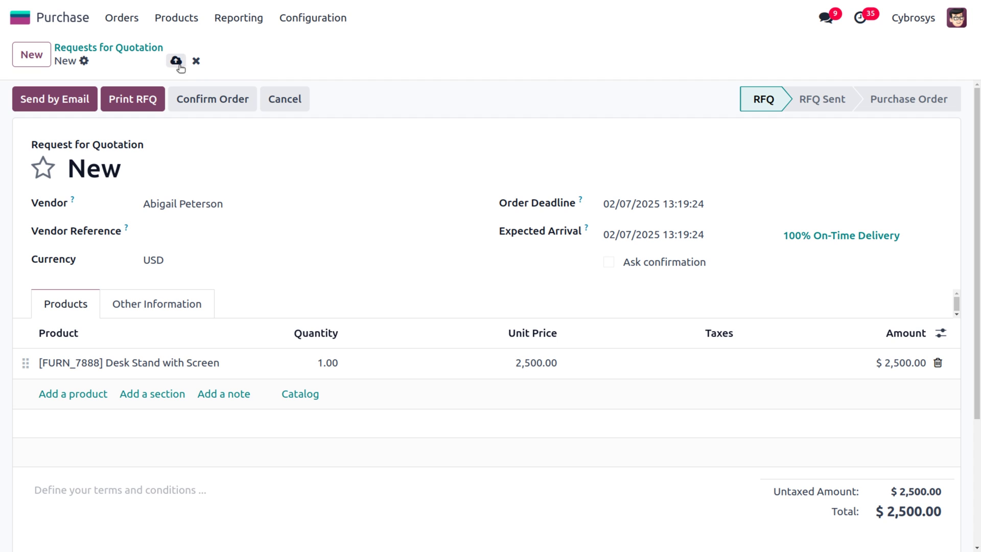
Save and confirm the purchase order, and validate the receipt of the Desk Stand with Screen.
click(202, 98)
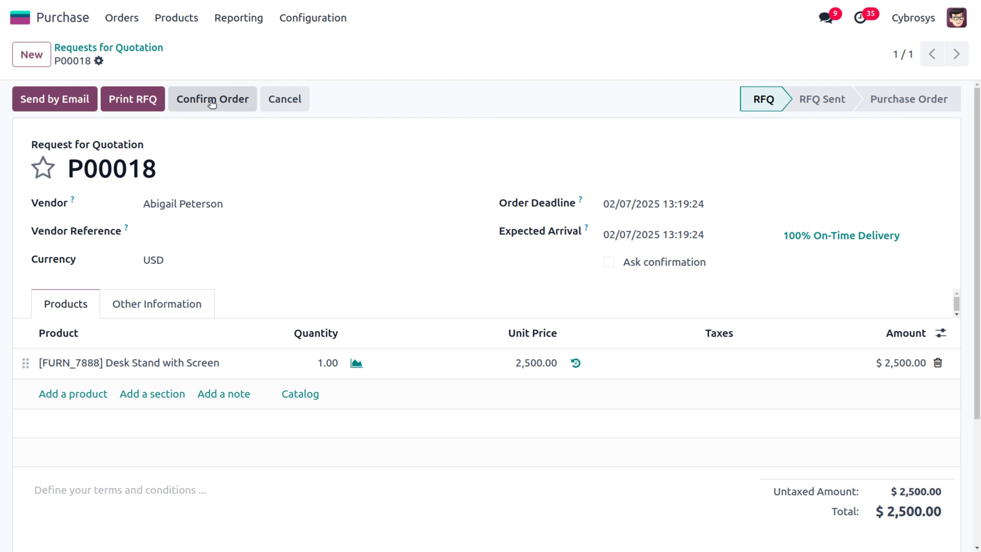
click(212, 103)
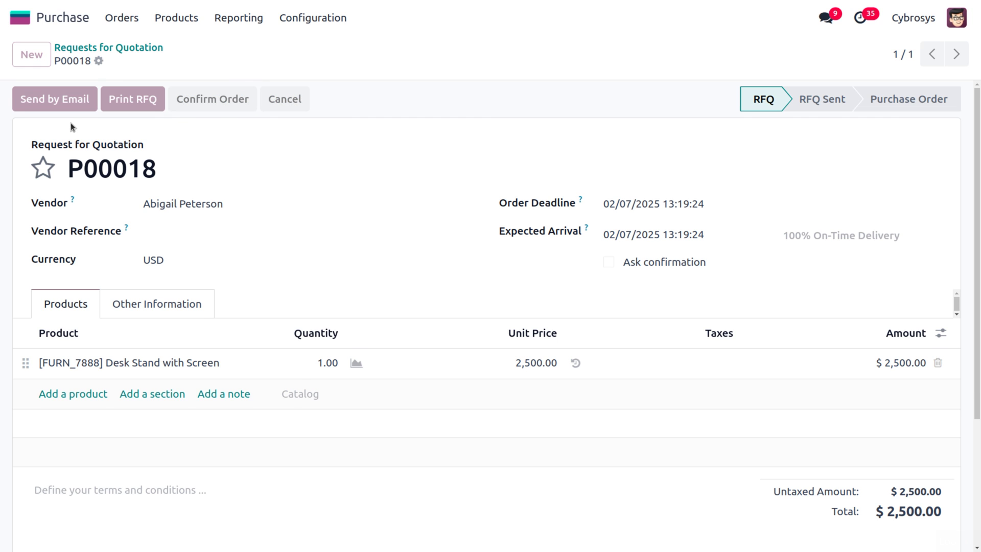
click(76, 99)
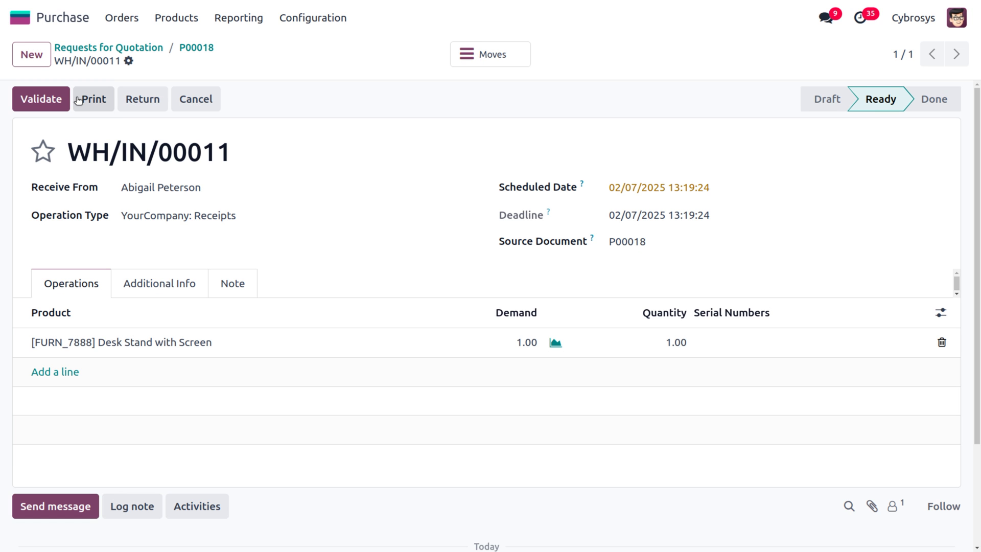
click(30, 100)
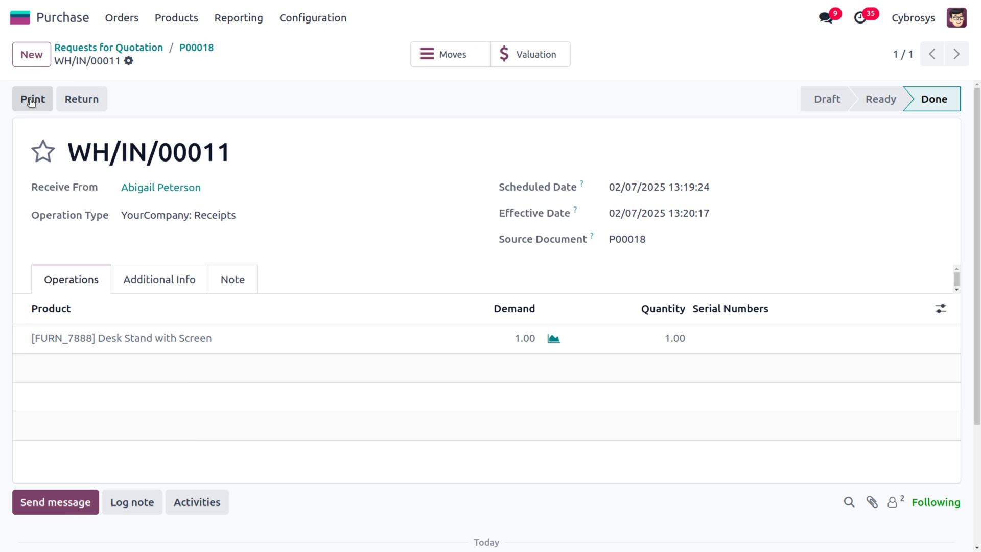
Examine the receipt's stock valuation and compare it with the cost on the Desk Stand with Screen product form.
click(522, 53)
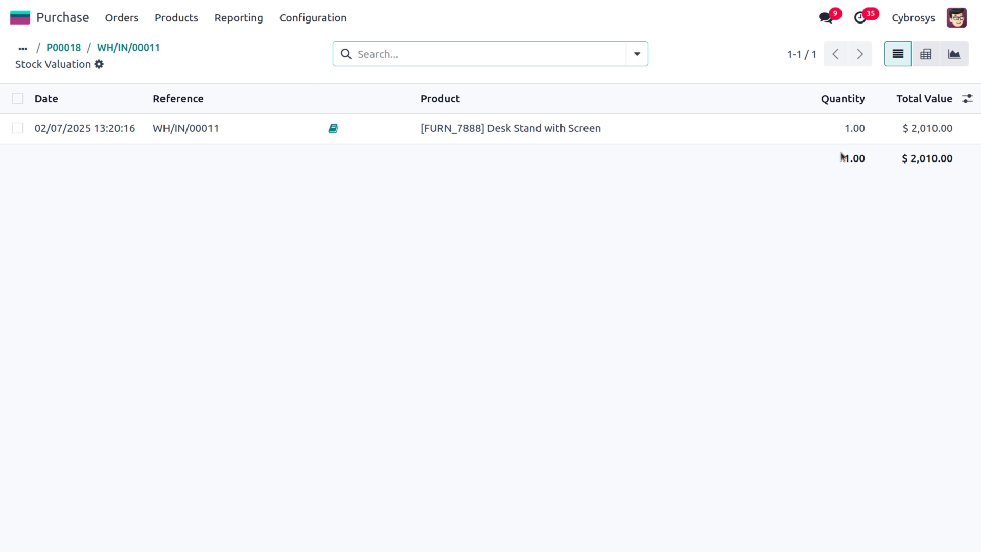
click(75, 47)
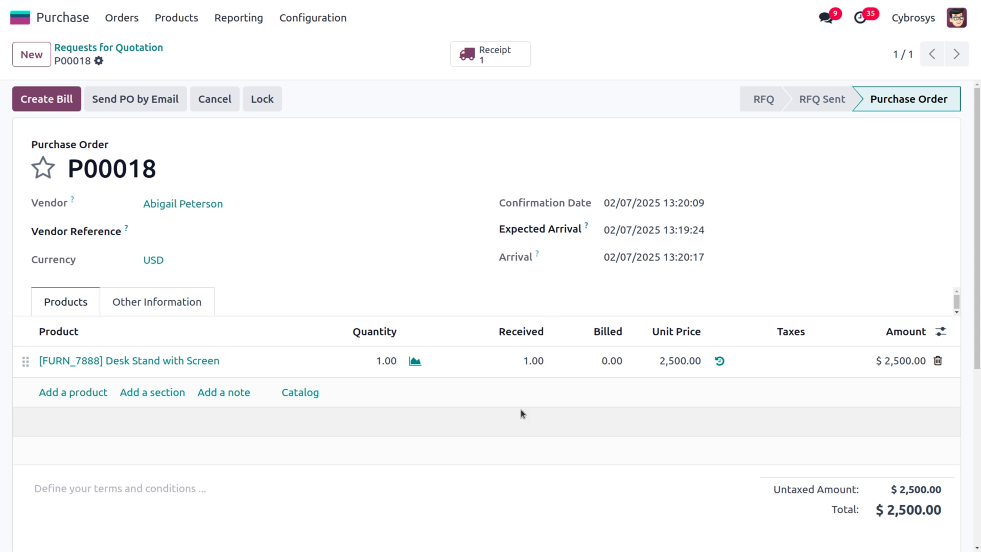
click(181, 362)
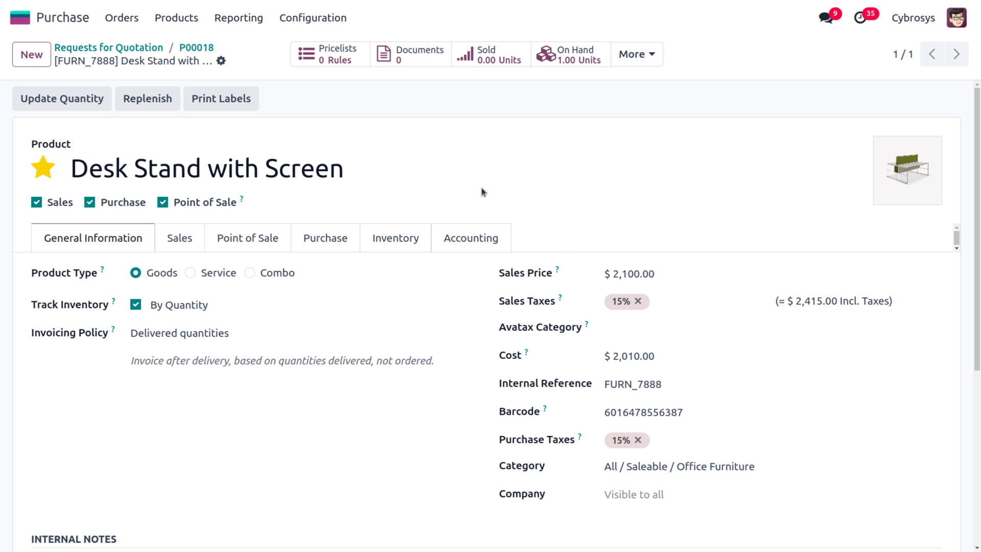
Open the Flipover product's category, set its costing method to Average Cost (AVCO), and save the change.
click(178, 21)
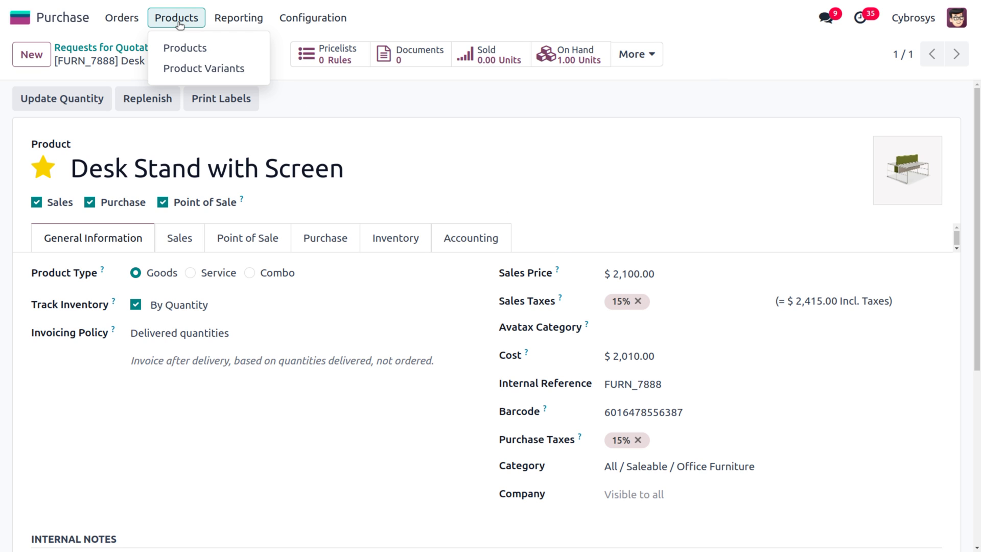
click(191, 50)
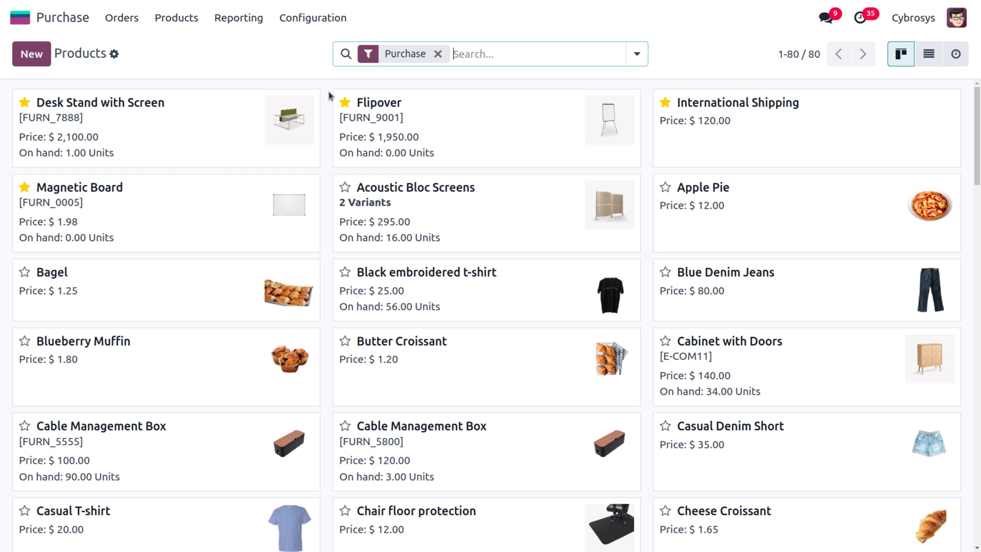
click(436, 117)
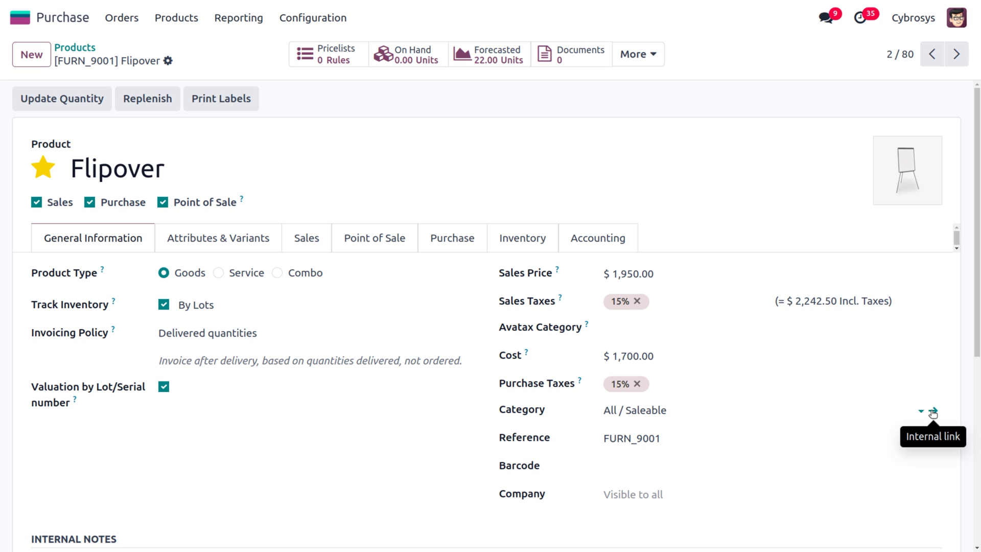
click(933, 412)
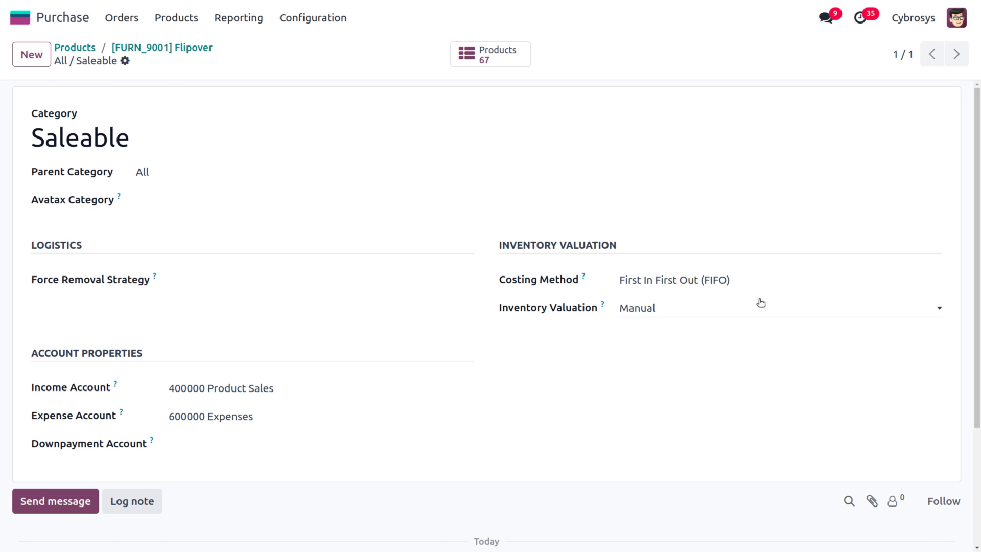
click(744, 284)
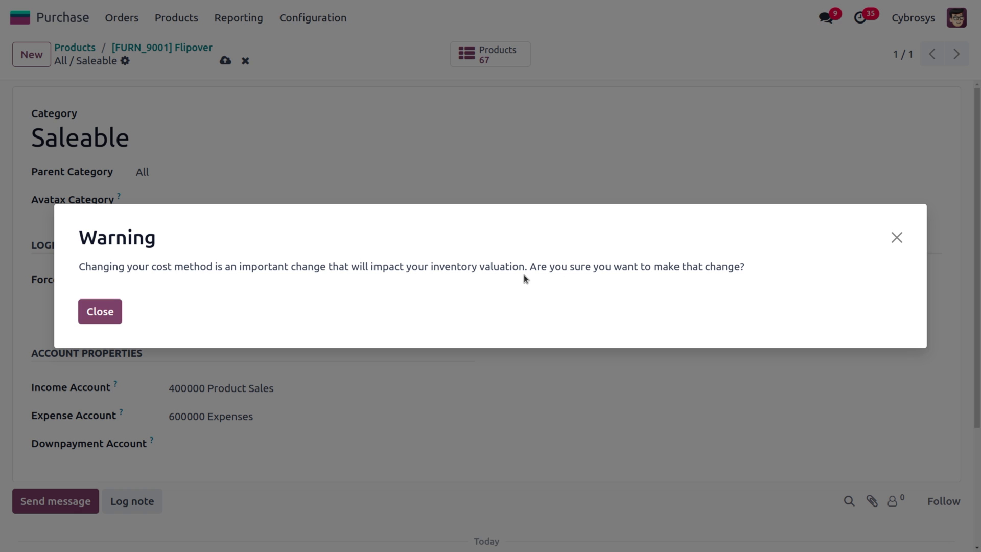
click(95, 304)
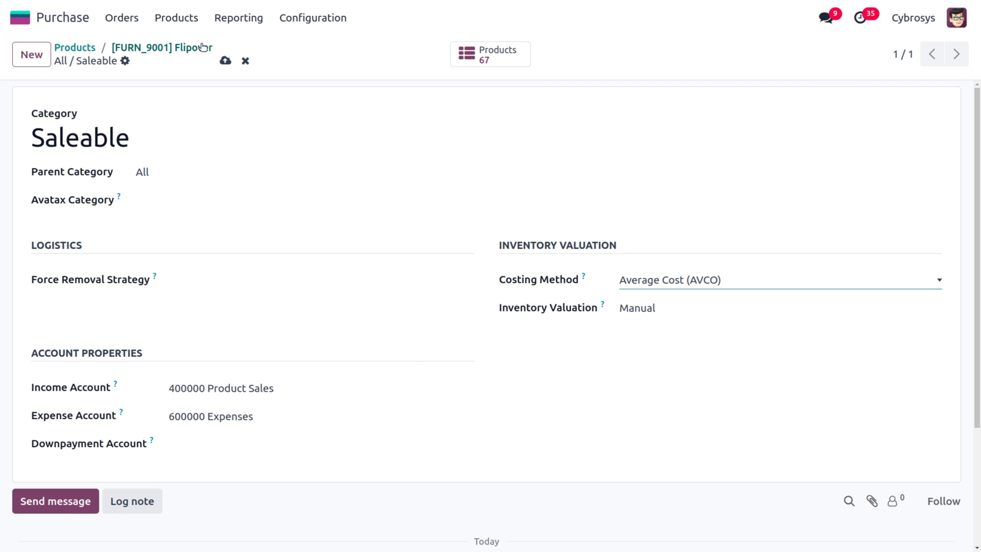
click(225, 61)
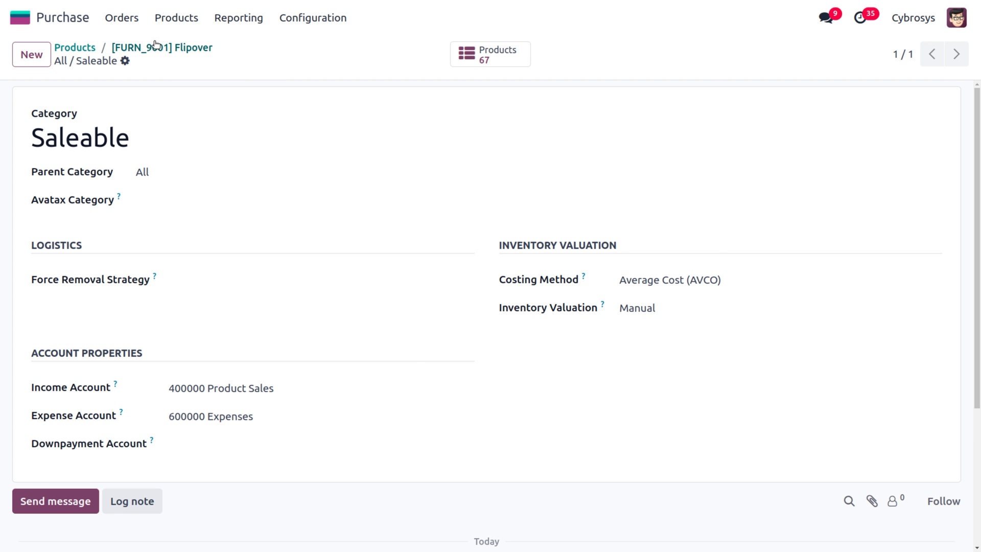
click(176, 47)
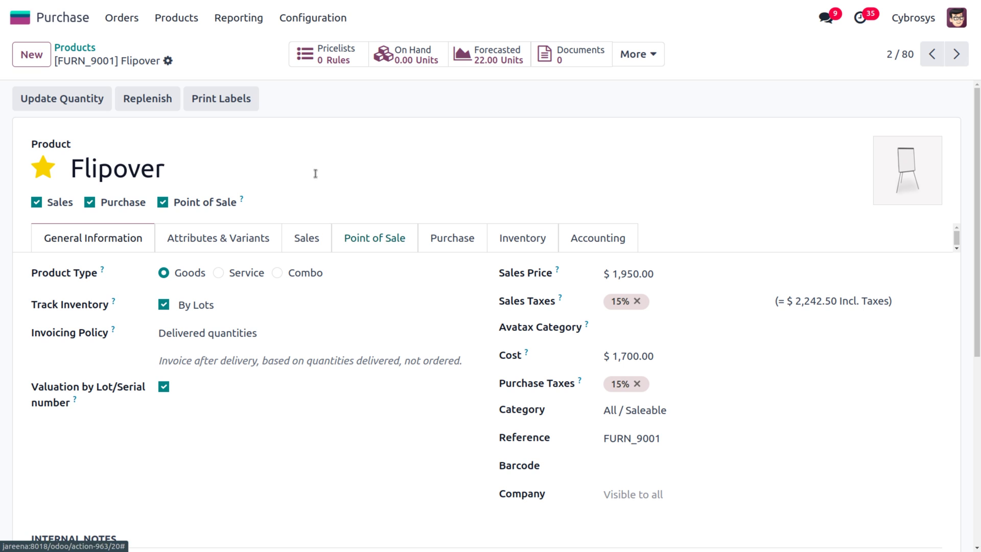
Create a new request for quotation with Deco Addict as the vendor.
click(123, 21)
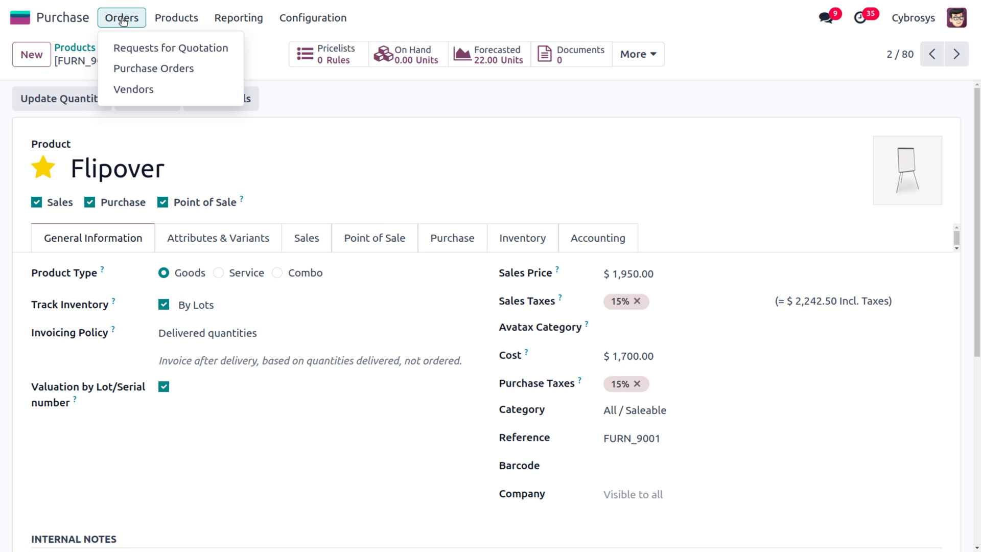
click(136, 48)
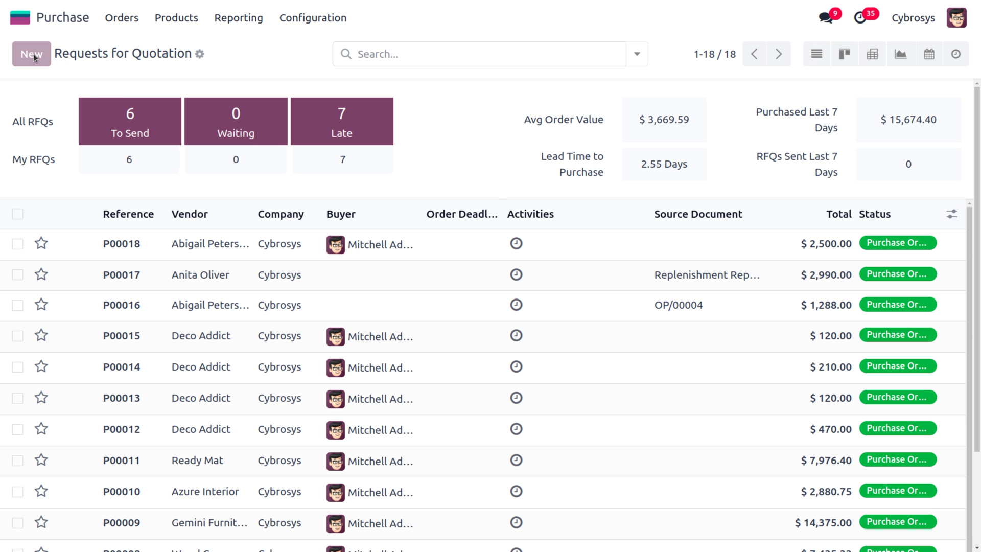
click(31, 54)
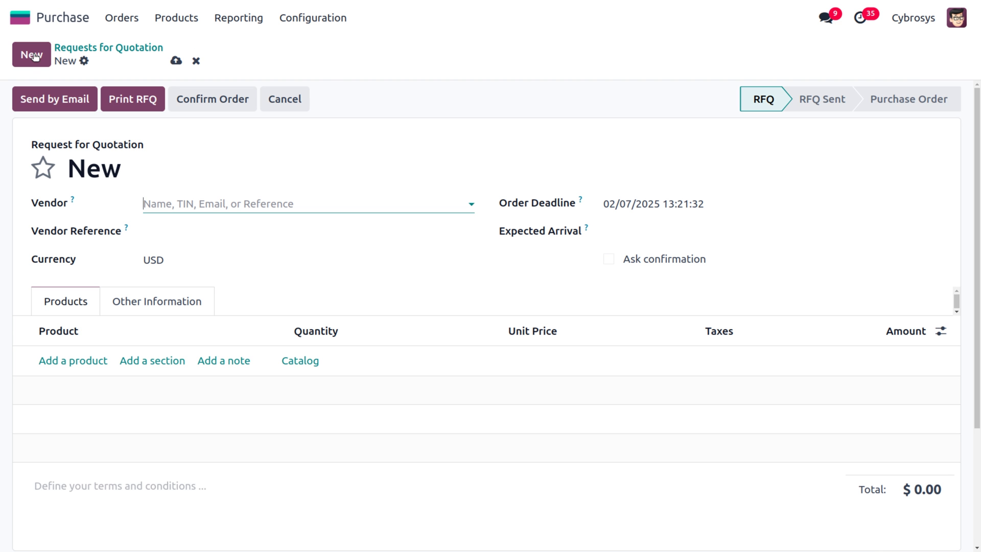
click(223, 202)
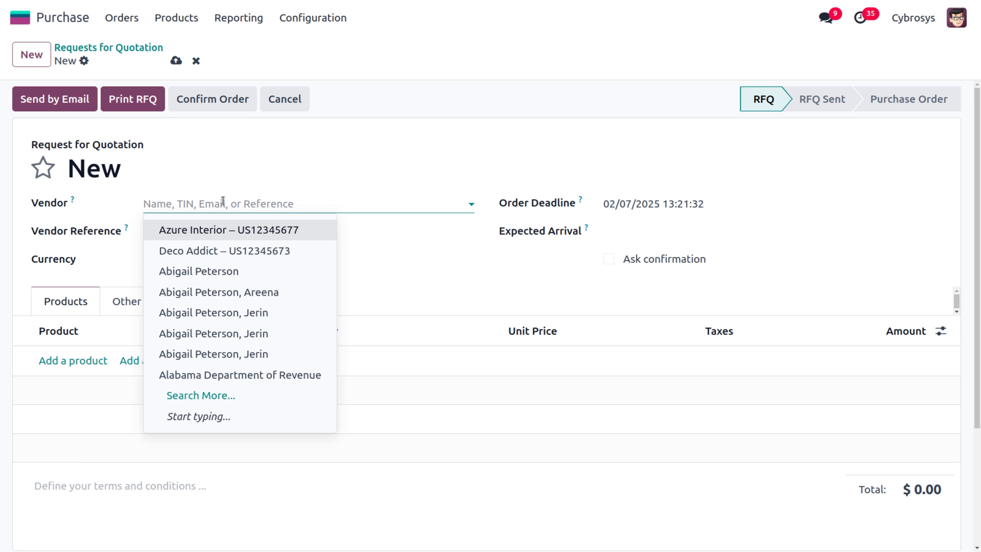
click(203, 252)
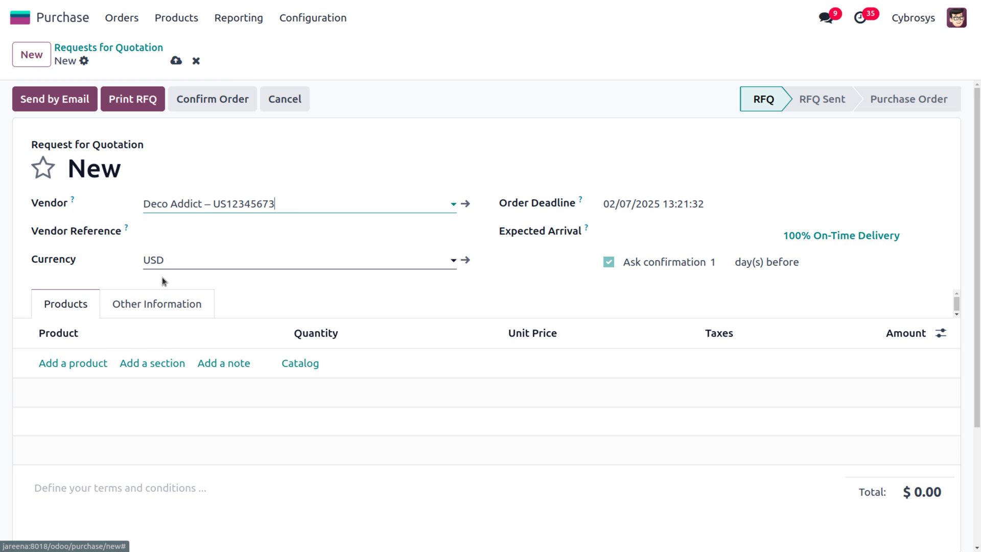
Add one Flipover to the quotation and remove the 15% tax from its line.
click(78, 363)
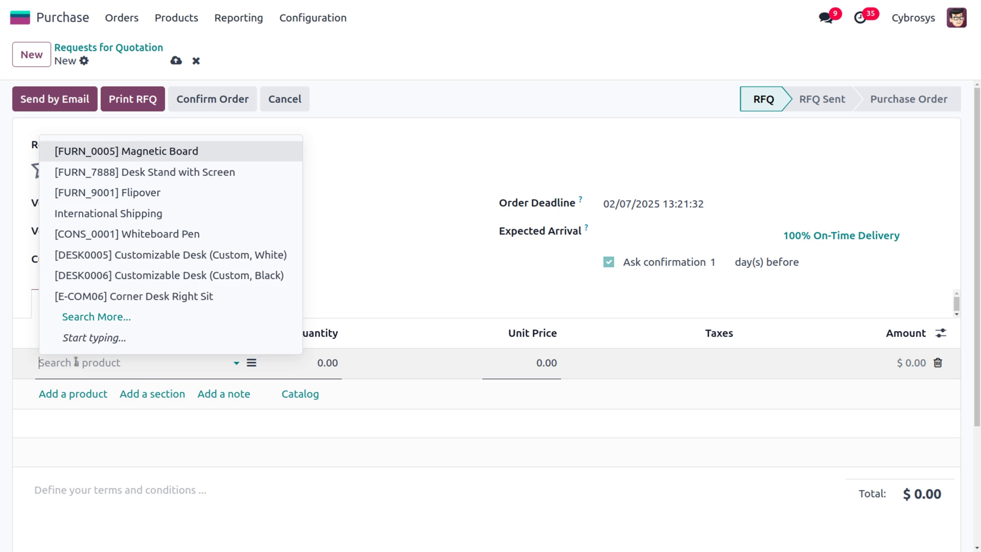
click(195, 189)
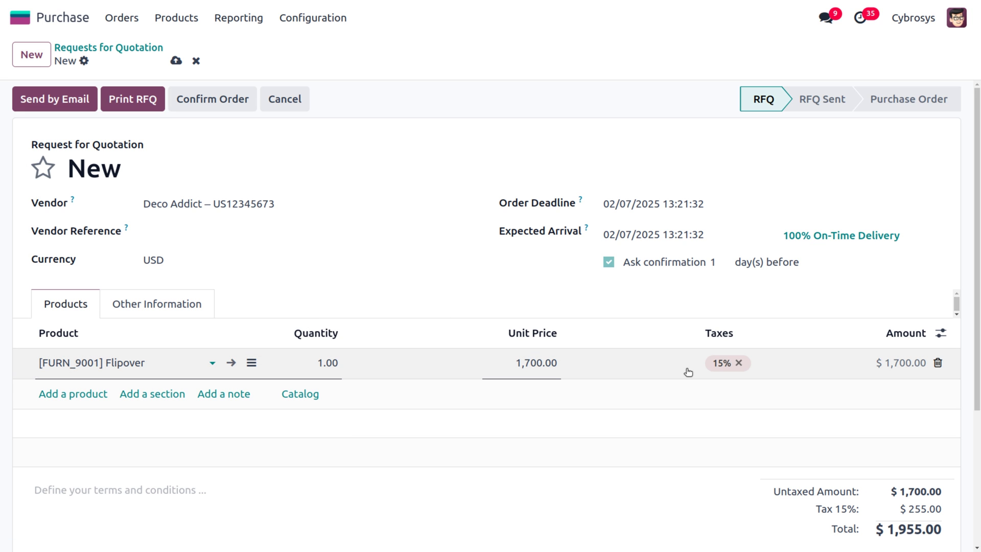
click(738, 363)
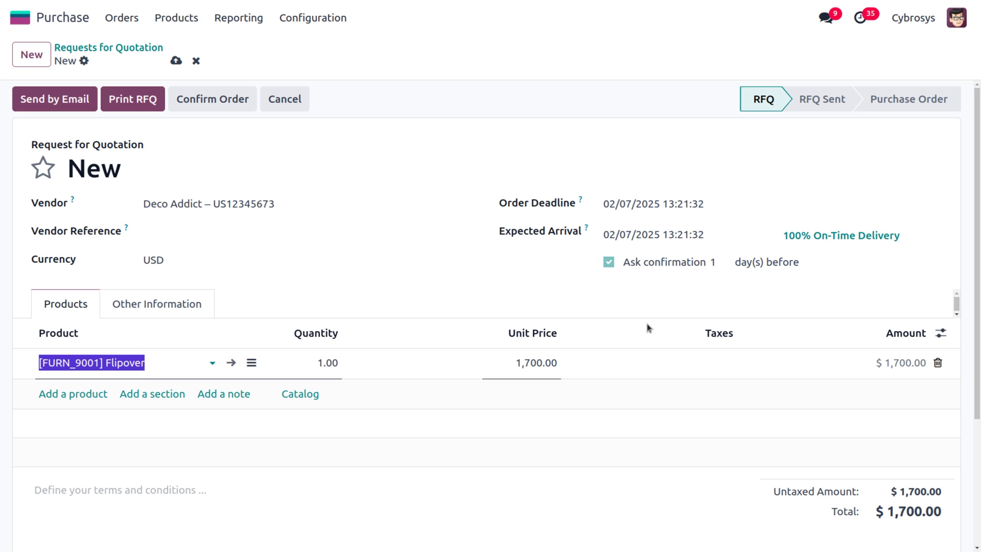
Confirm the Flipover purchase order and try to validate its receipt.
click(215, 94)
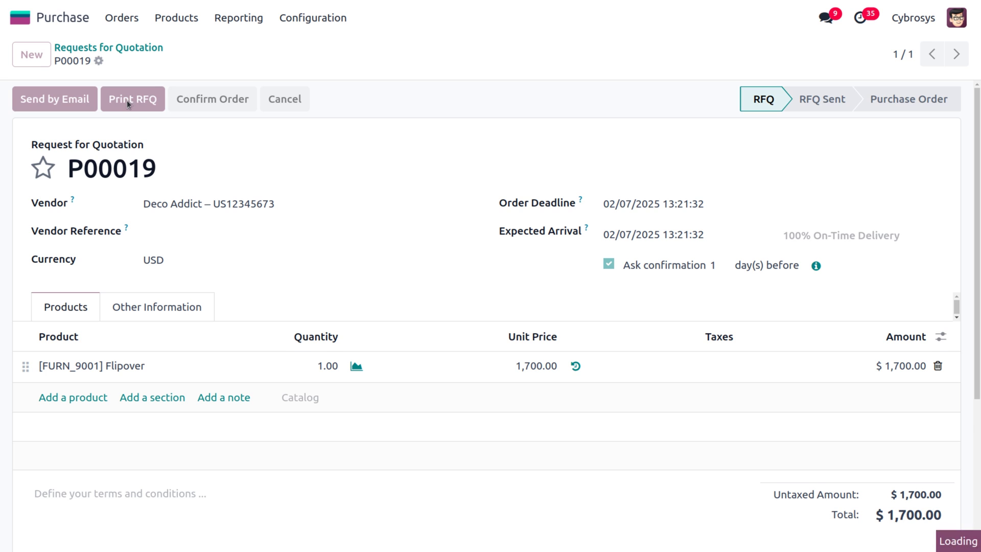
click(79, 105)
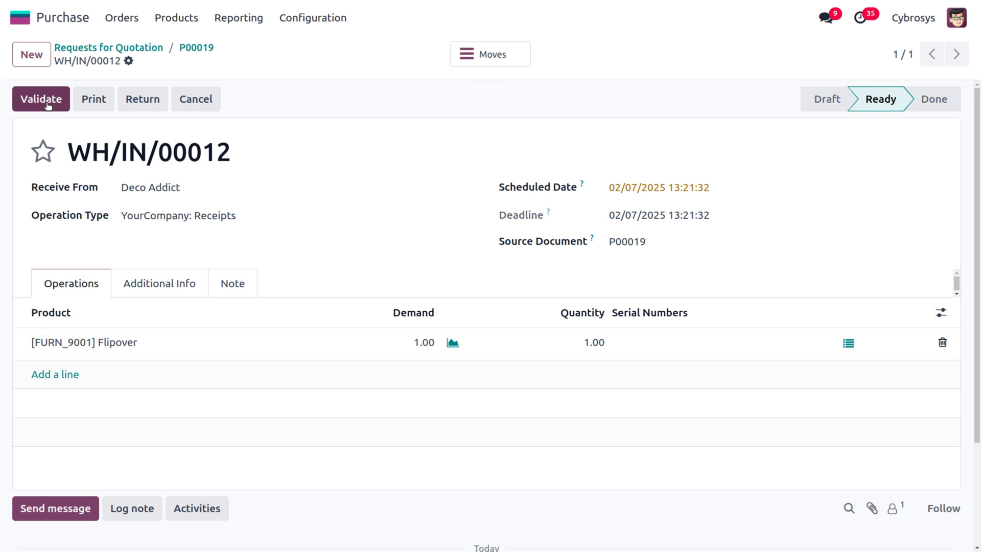
click(48, 105)
click(100, 311)
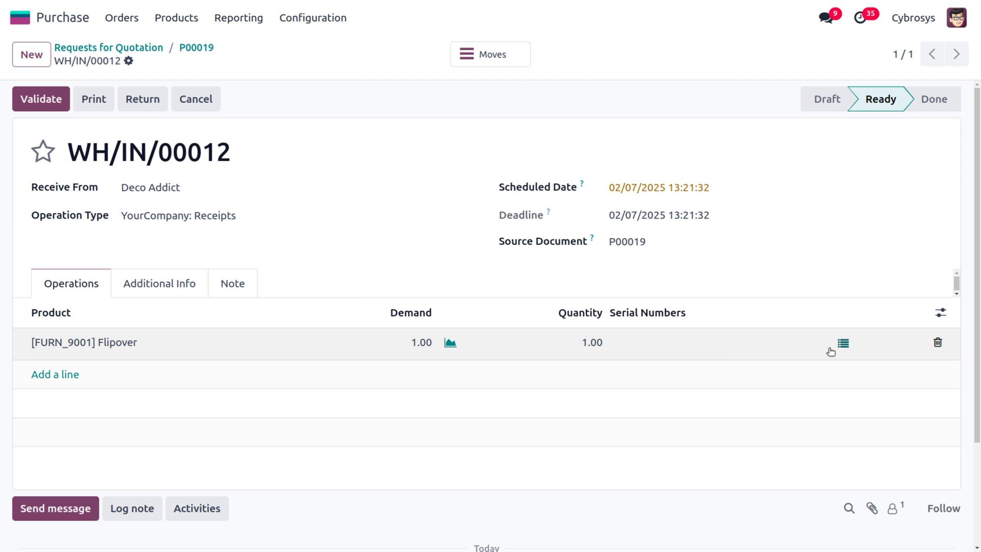
Generate lot number F01 for the Flipover on the receipt and save the stock move.
click(842, 344)
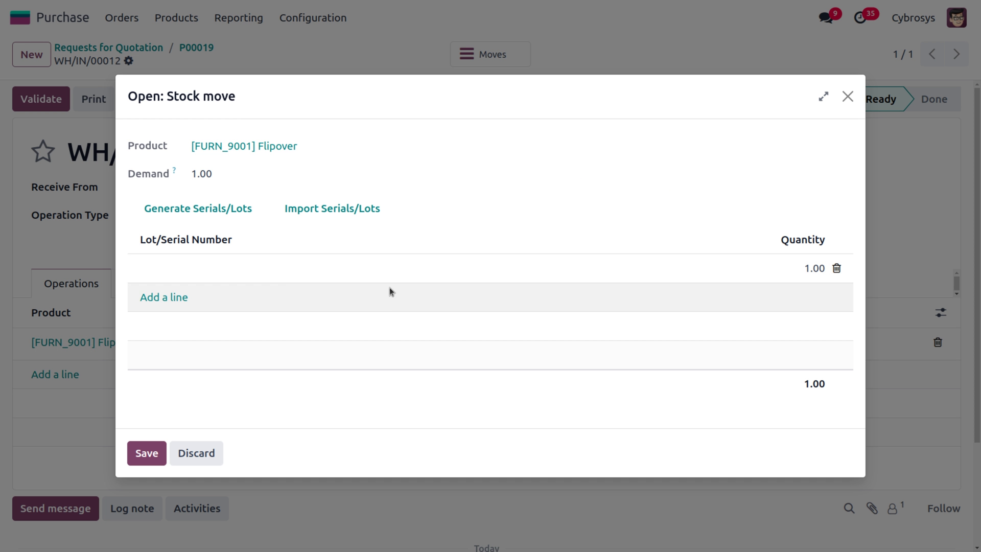
click(214, 214)
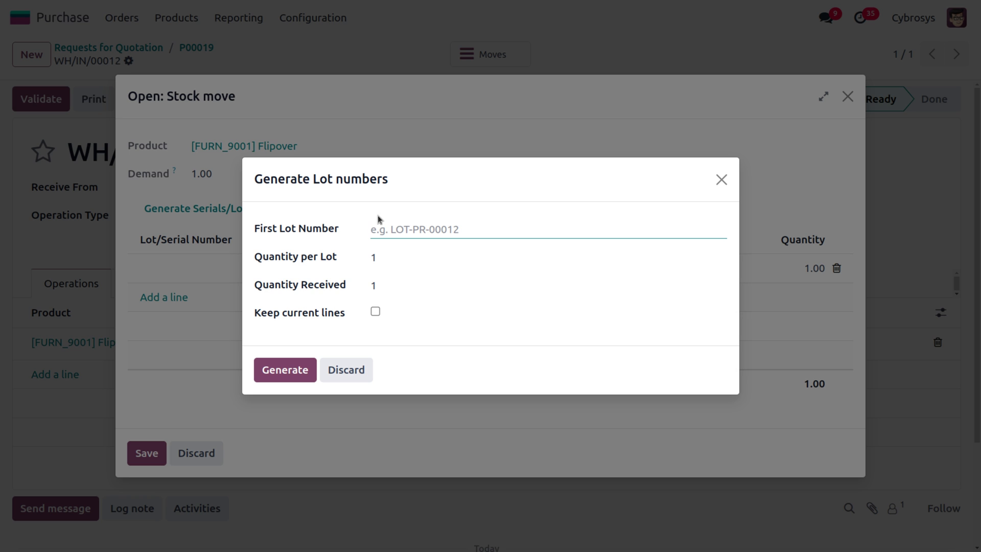
text(F01)
click(288, 372)
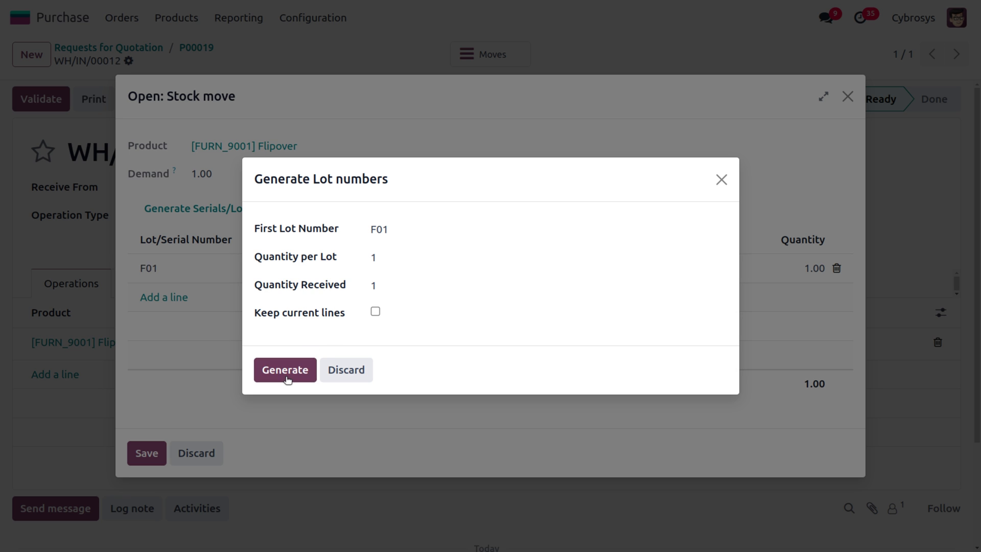
click(151, 456)
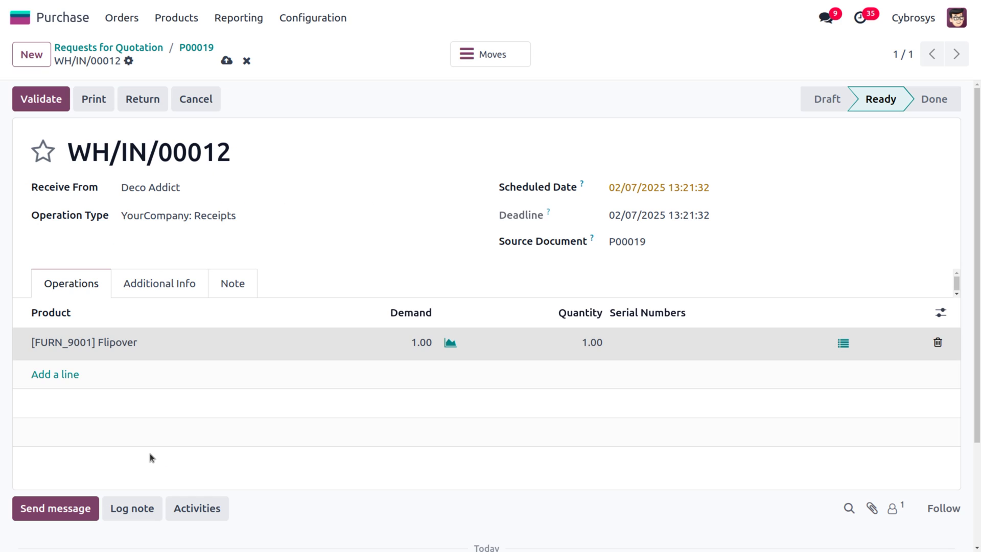
Validate the Flipover receipt and view its stock valuation.
click(57, 95)
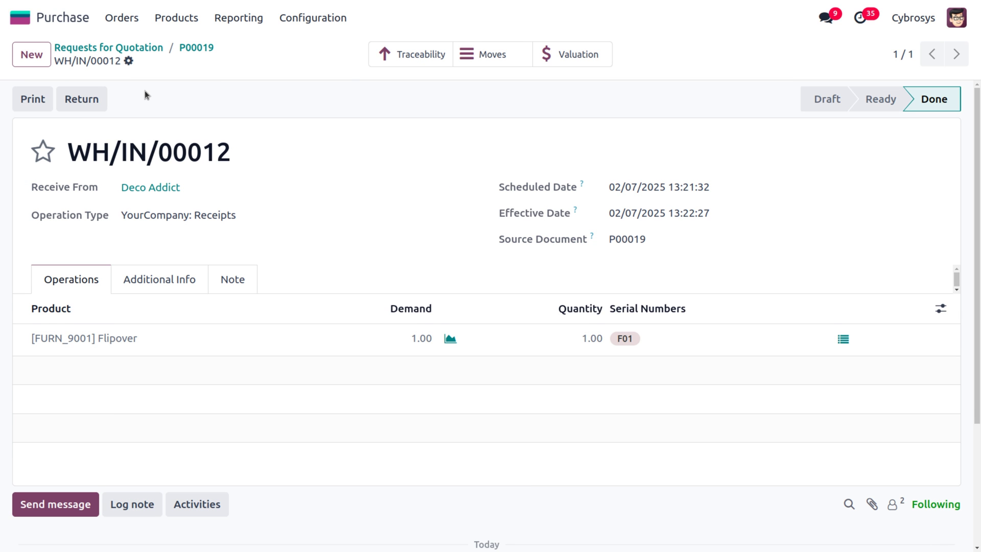
click(571, 54)
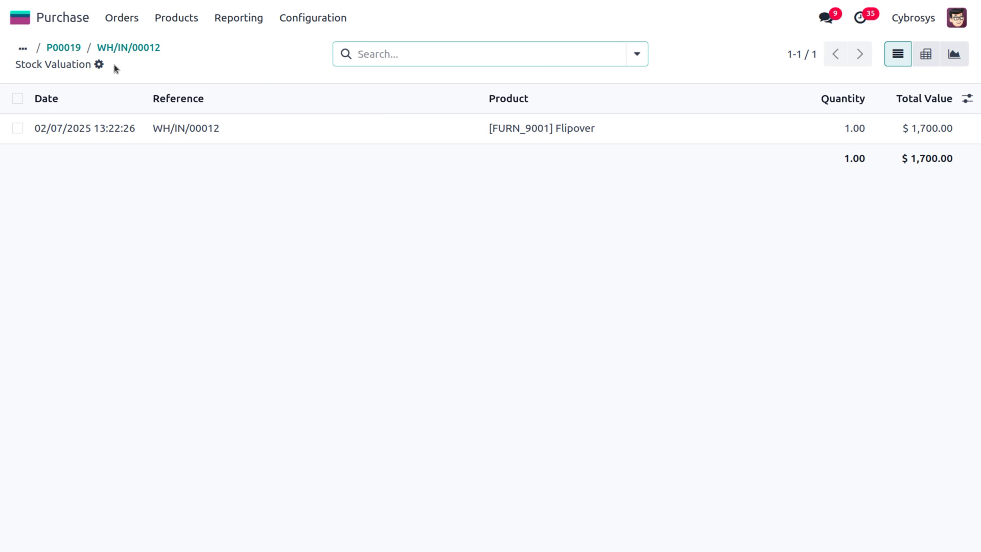
Return to the Flipover purchase order and duplicate it as a new request for quotation.
click(68, 51)
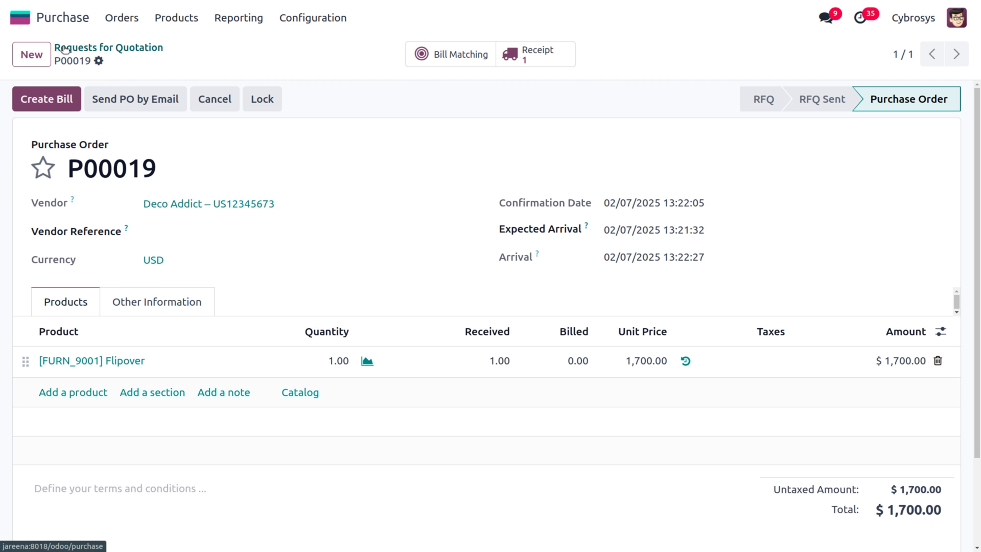
click(98, 61)
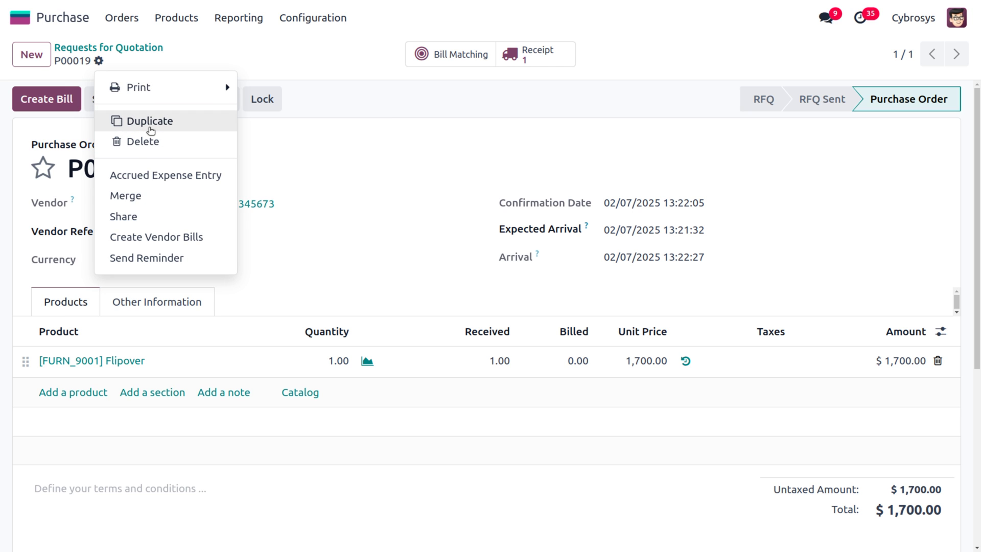
click(150, 126)
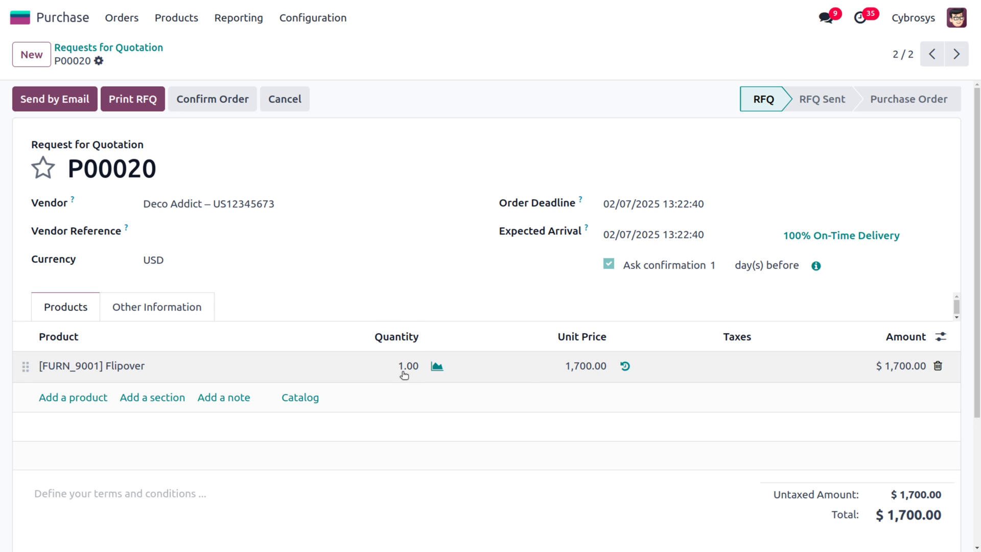
Set the Flipover line's quantity to 2 and its unit price to 1,800 on the duplicated quotation.
click(403, 373)
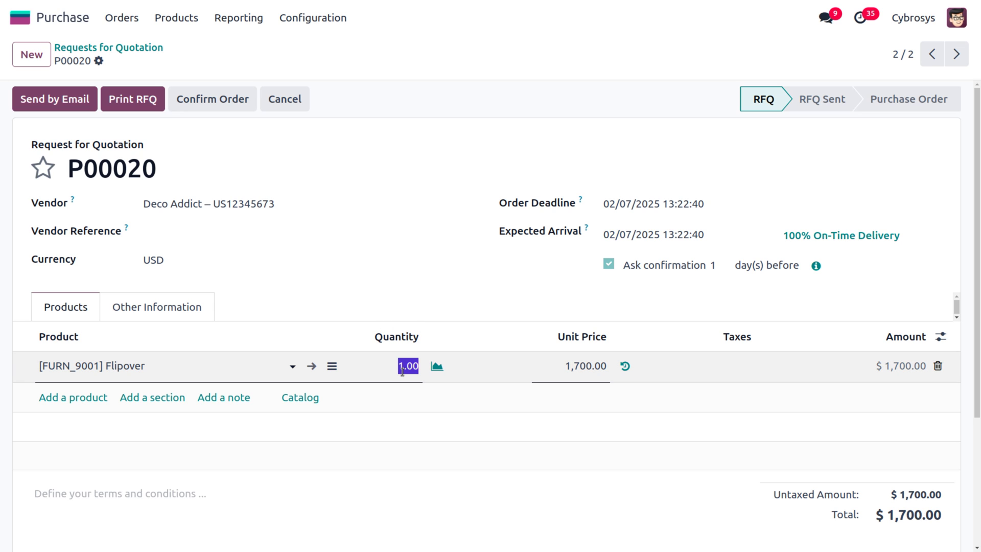
text(2)
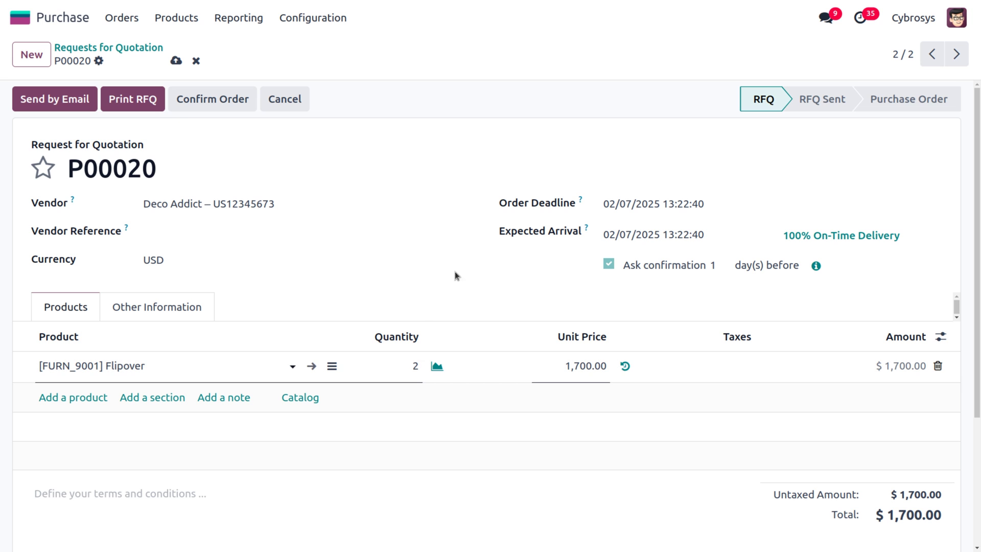
key(shift+Tab)
click(459, 262)
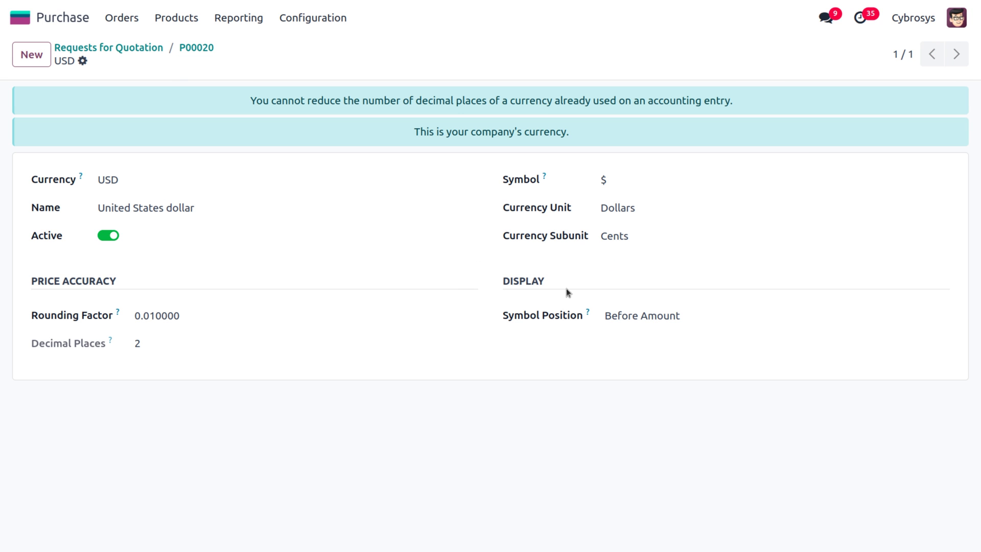
click(196, 48)
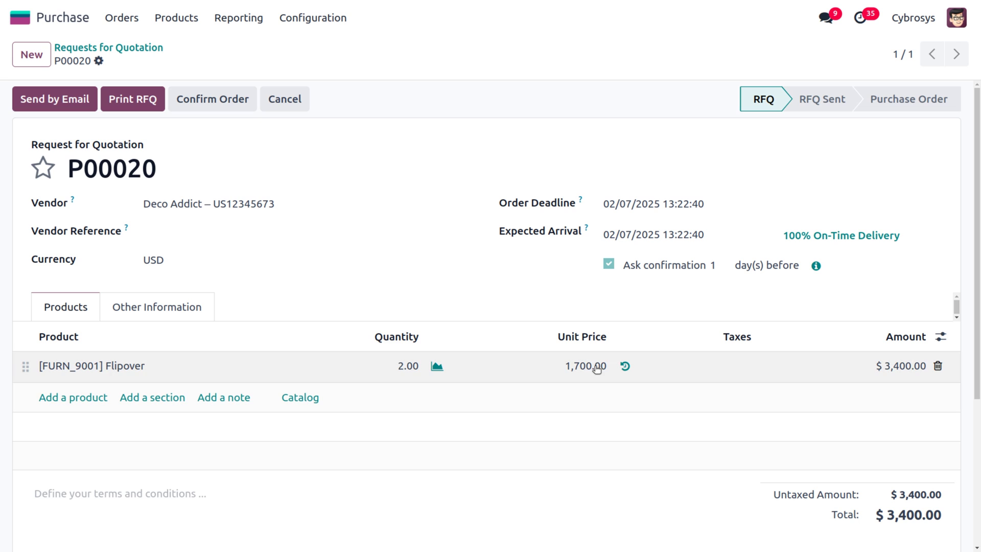
click(597, 367)
text(1,800)
click(618, 157)
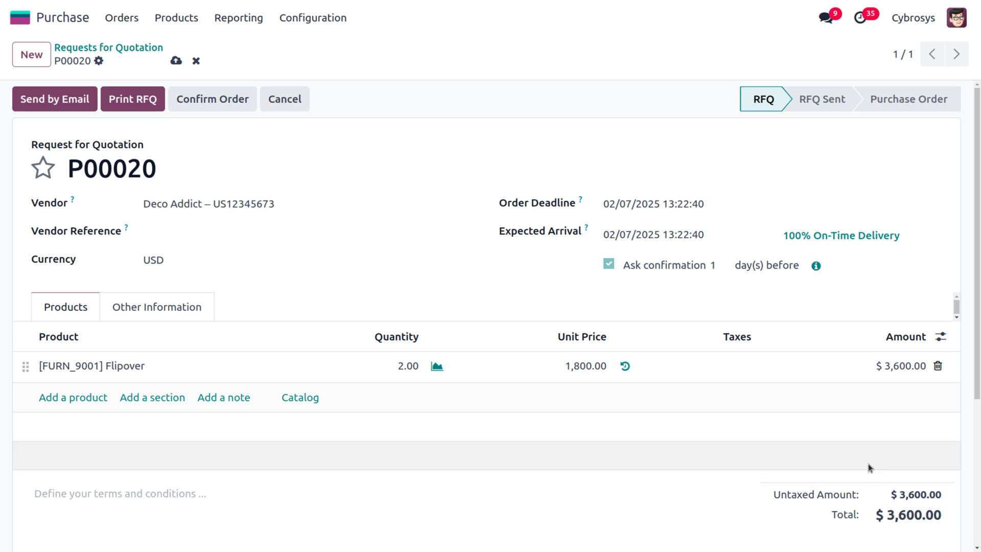
Save and confirm the duplicated order, and open its receipt.
click(176, 60)
click(197, 108)
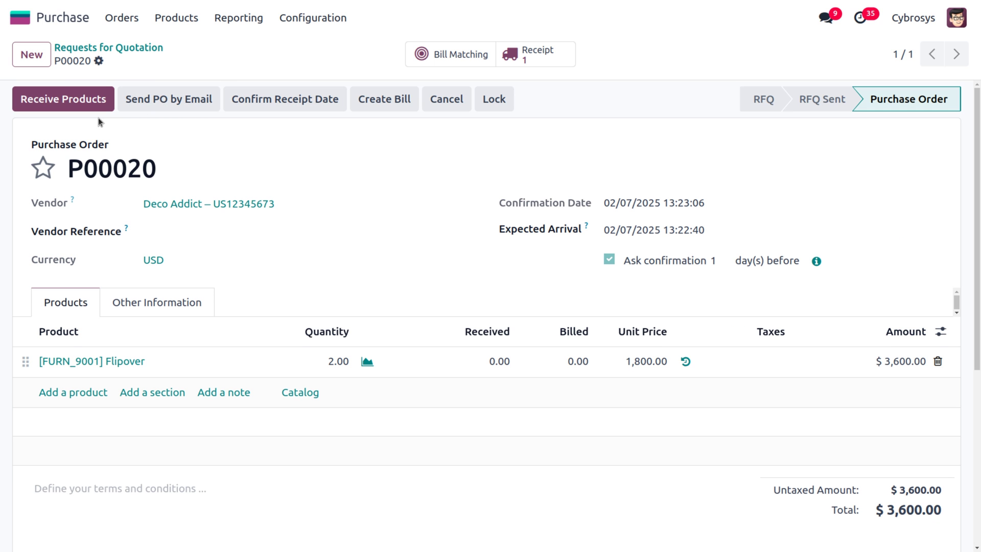
click(82, 101)
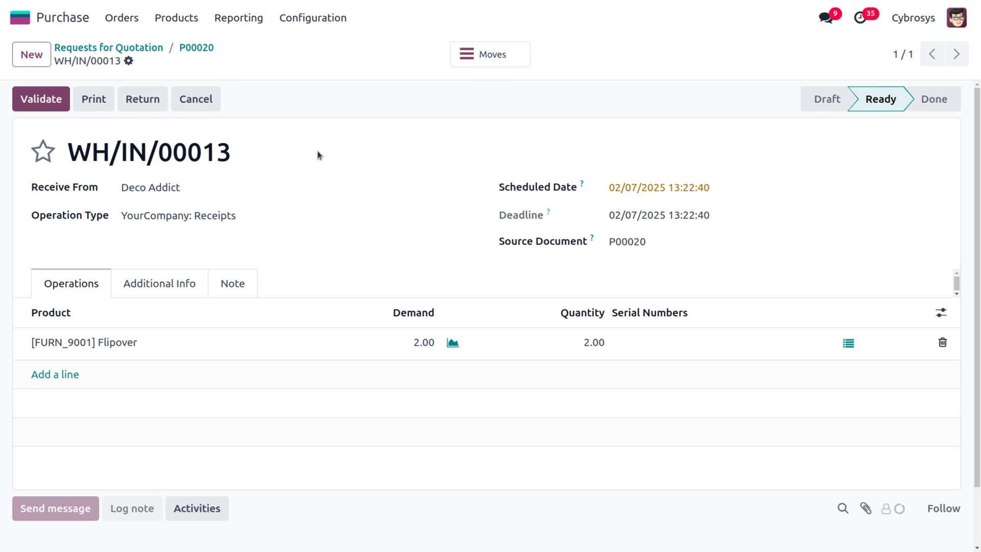
Generate lot number F02 for the two Flipover units on the receipt and save the stock move.
click(848, 343)
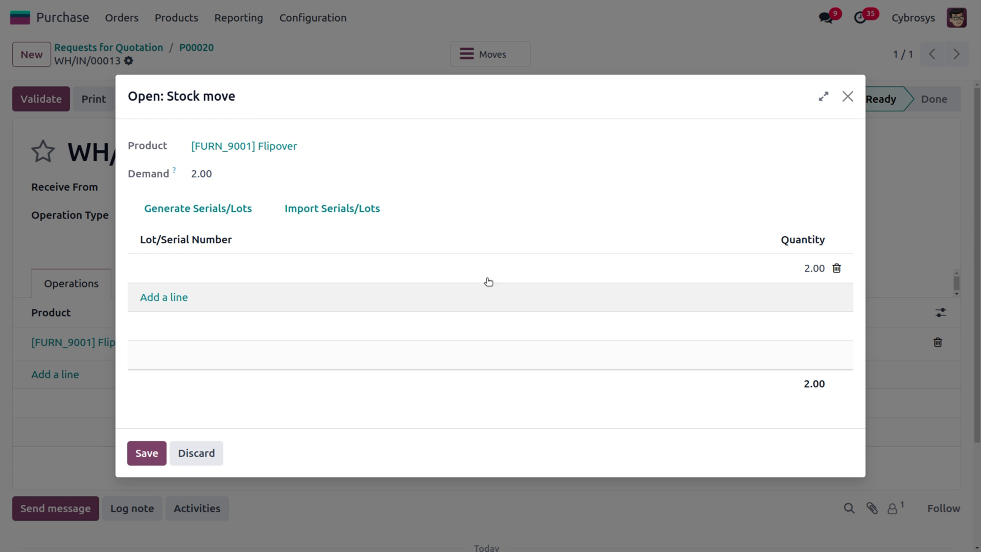
click(199, 210)
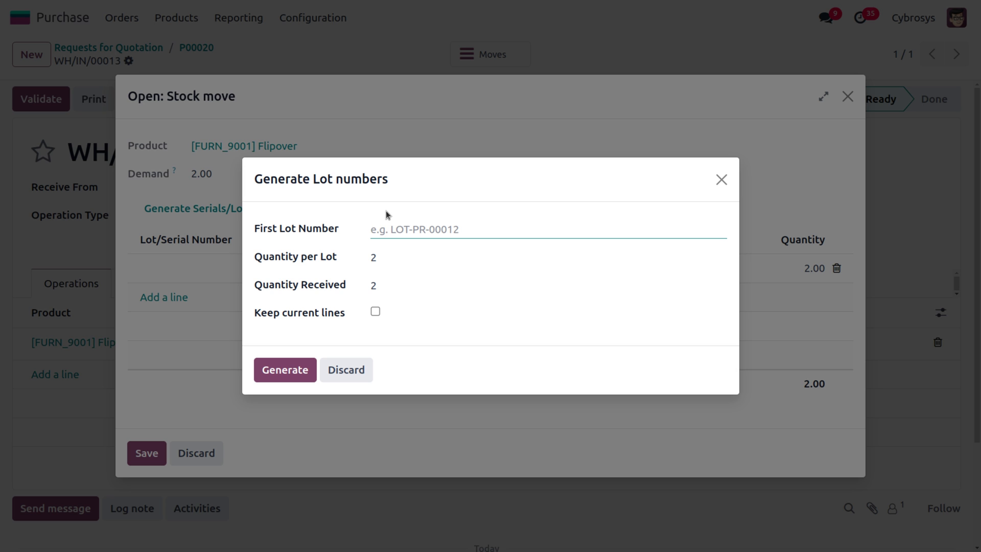
text(F02)
click(287, 369)
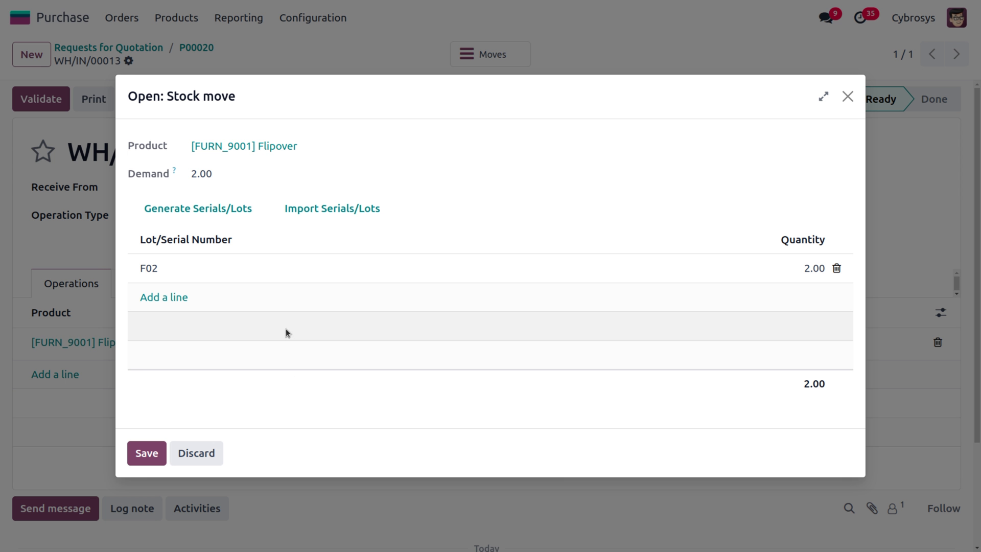
click(145, 453)
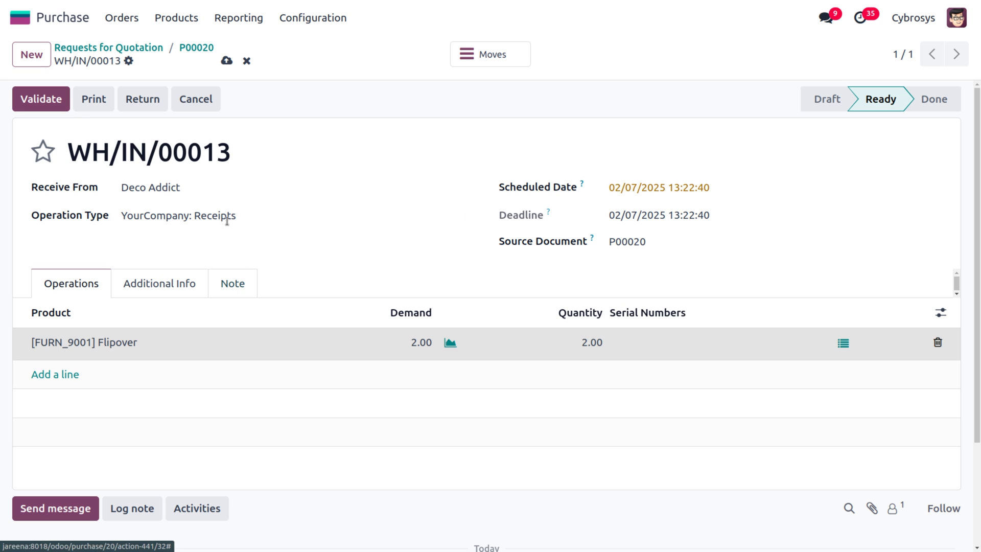
Validate the receipt for the two Flipover units in lot F02 and view its stock valuation.
click(58, 97)
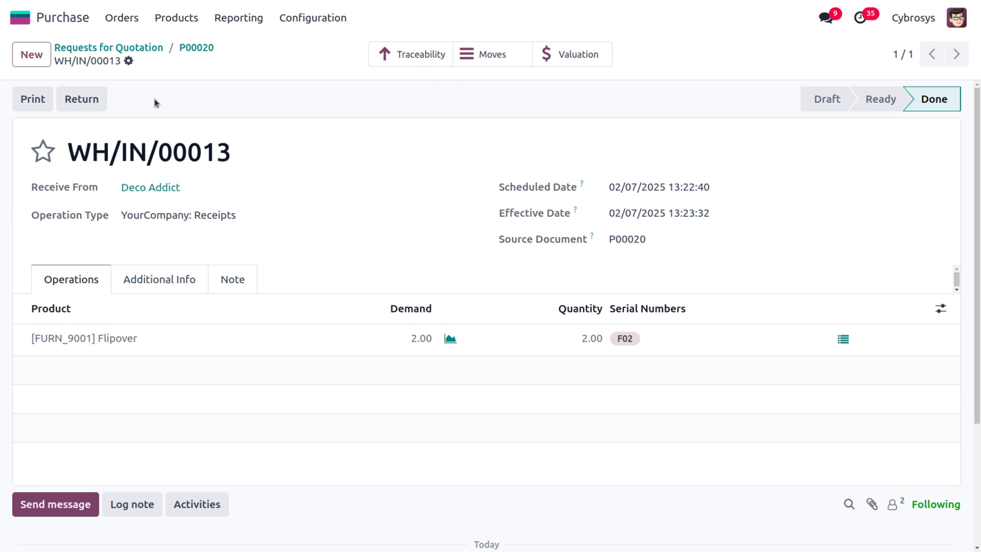
click(577, 61)
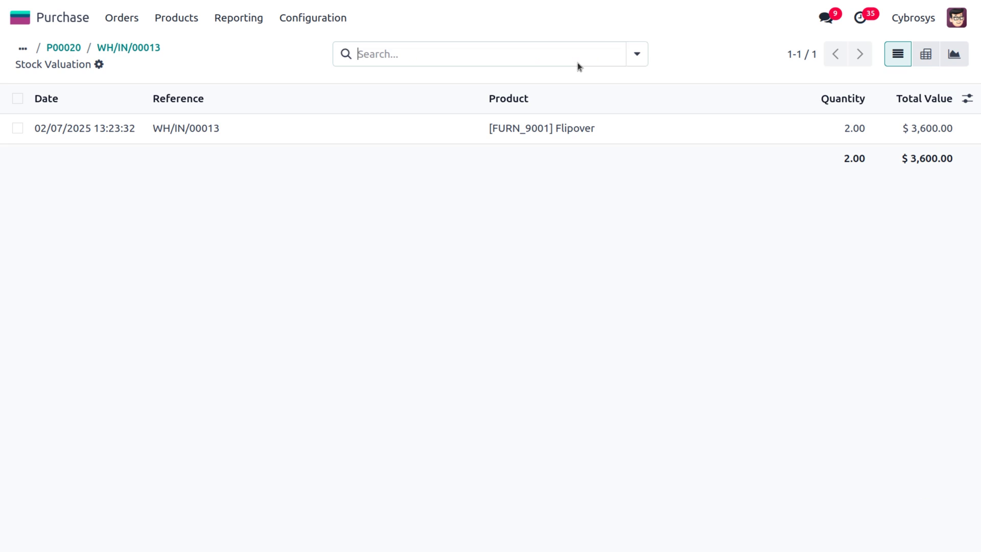
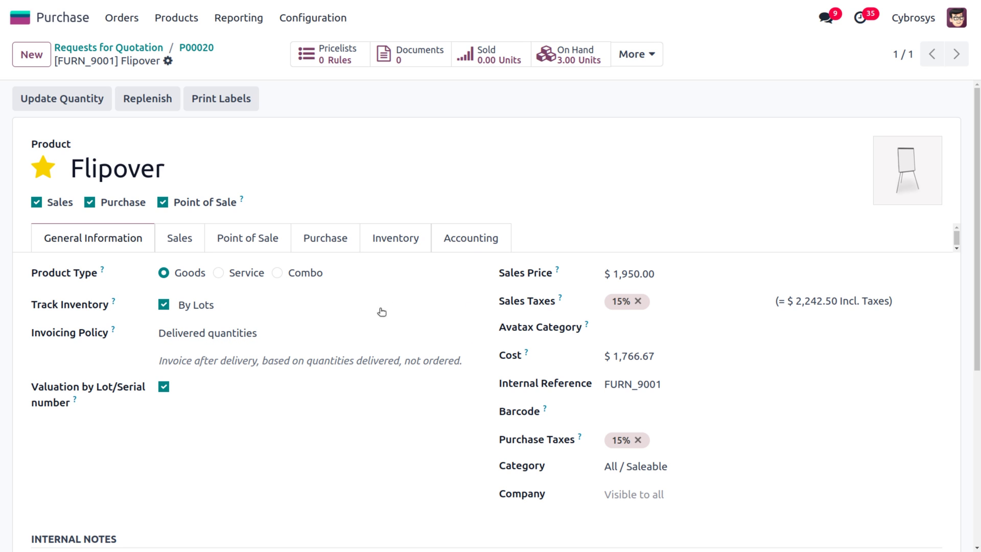
Open the Magnetic Board product from the product list and go to its product category.
click(176, 21)
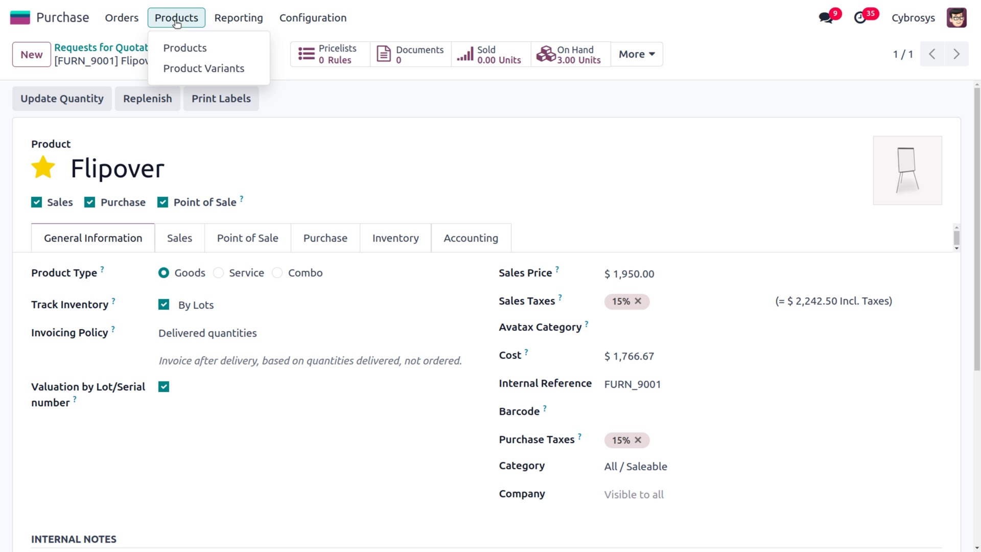
click(180, 45)
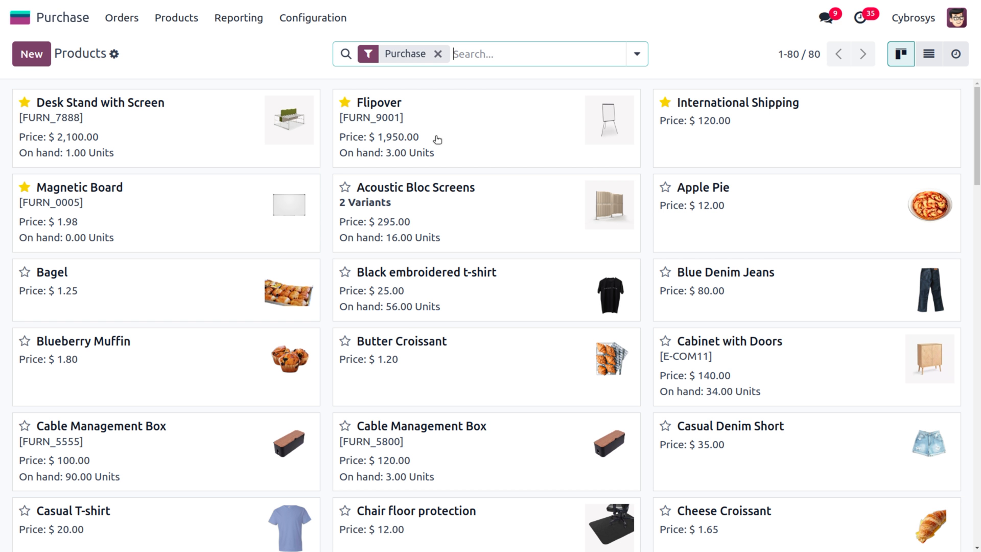
click(194, 225)
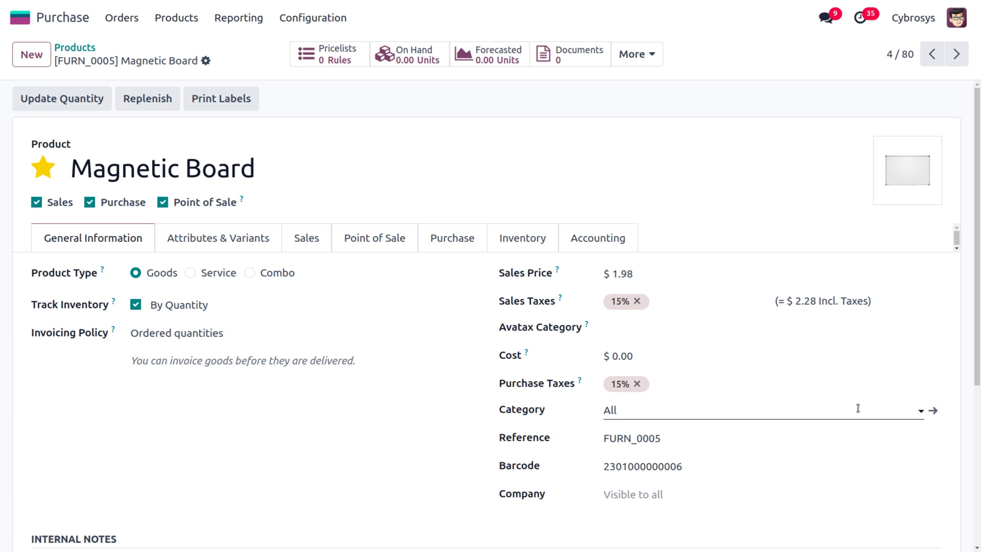
click(934, 412)
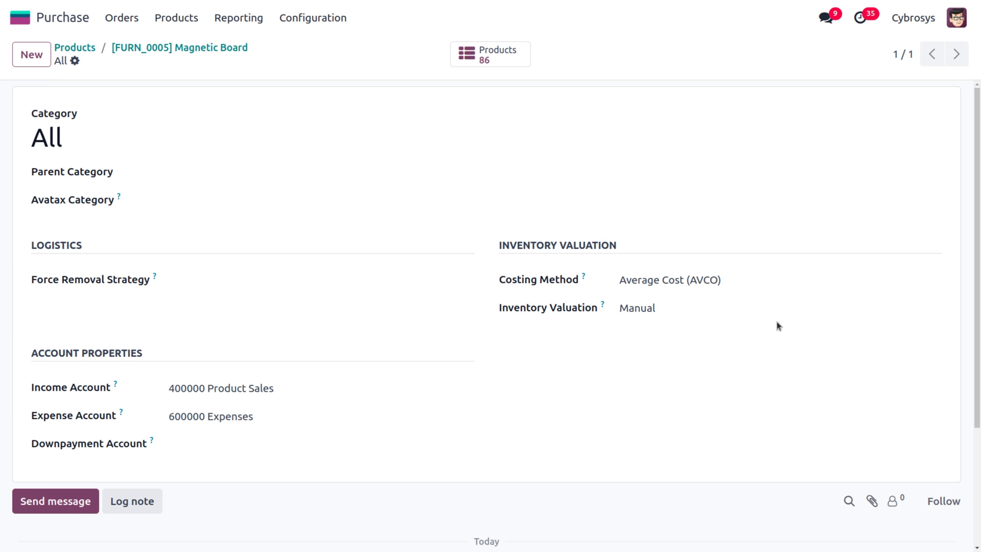
Set the All category's costing method to First In First Out (FIFO) and save the category.
click(726, 282)
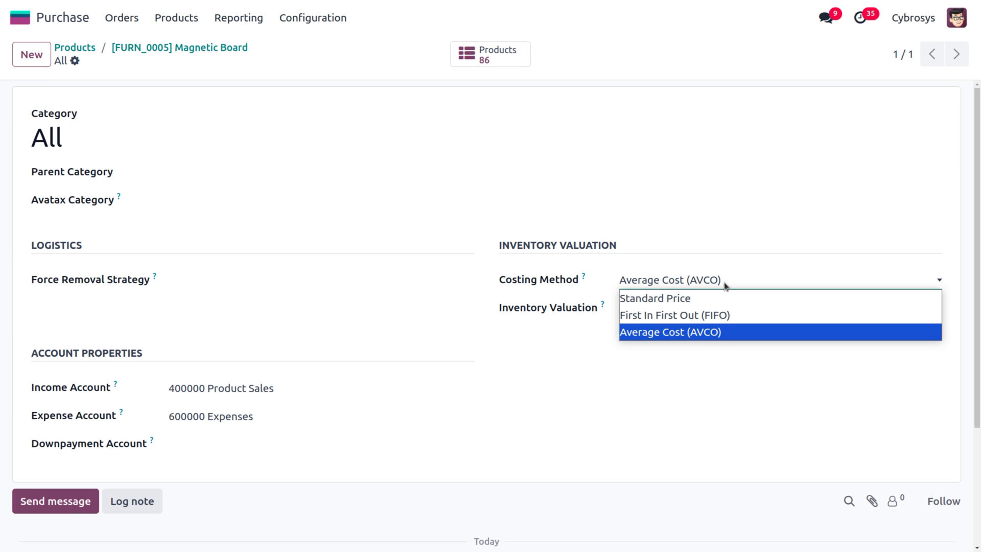
click(664, 315)
click(90, 311)
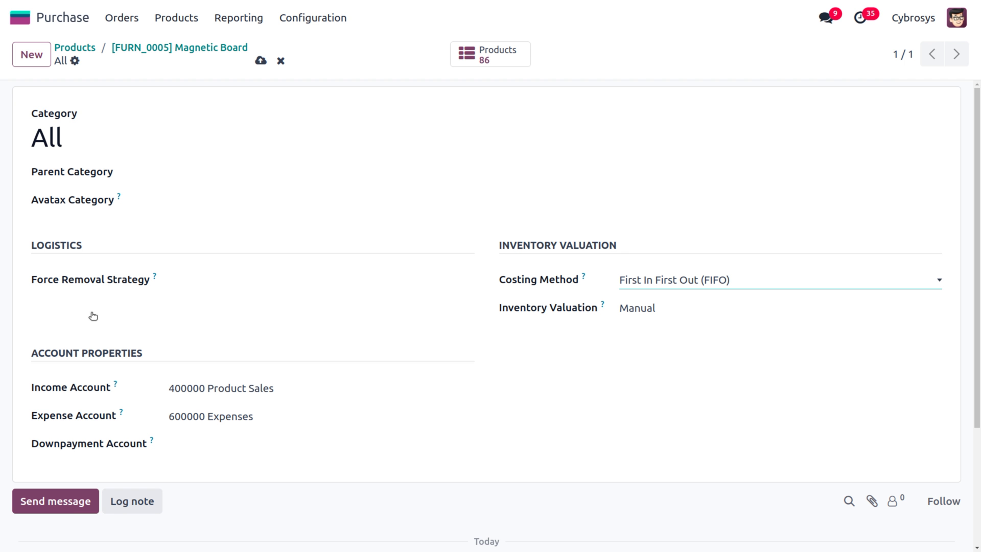
click(270, 61)
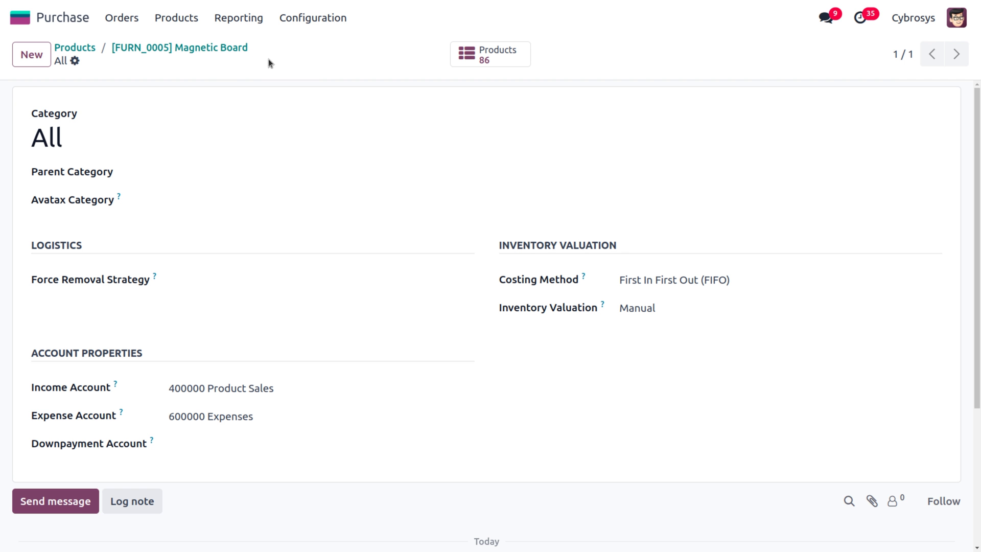
Create a new request for quotation for vendor Alabama Department of Revenue with a Magnetic Board product line.
click(139, 19)
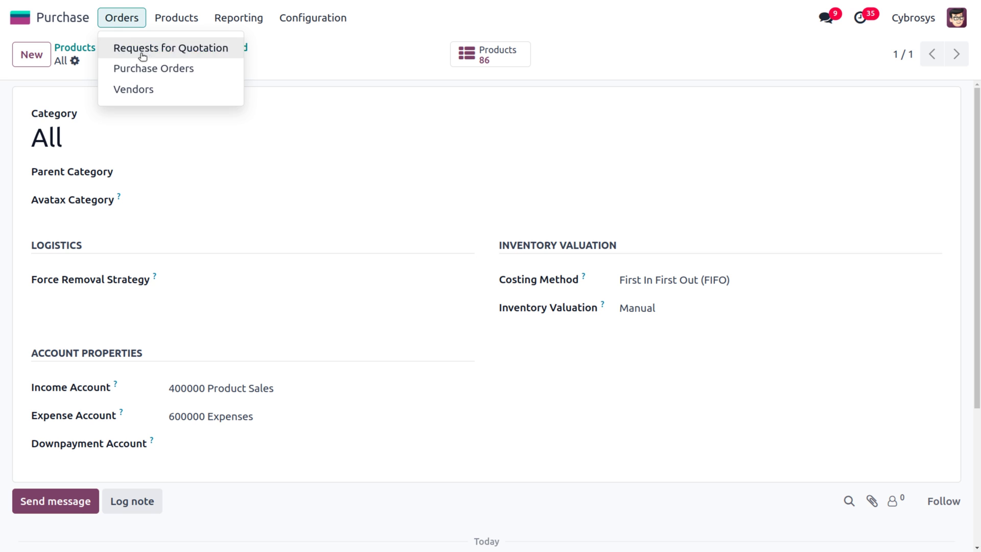
click(142, 51)
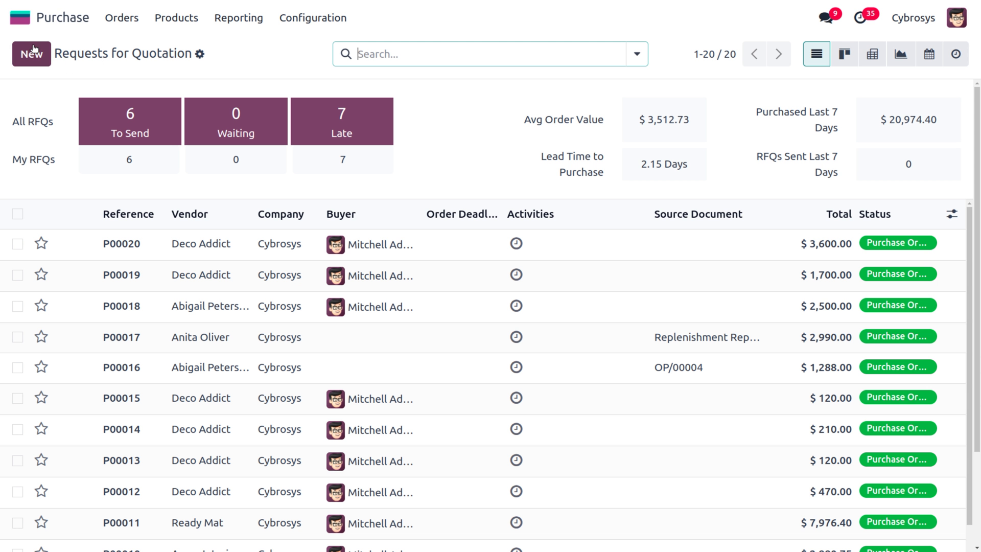
click(31, 54)
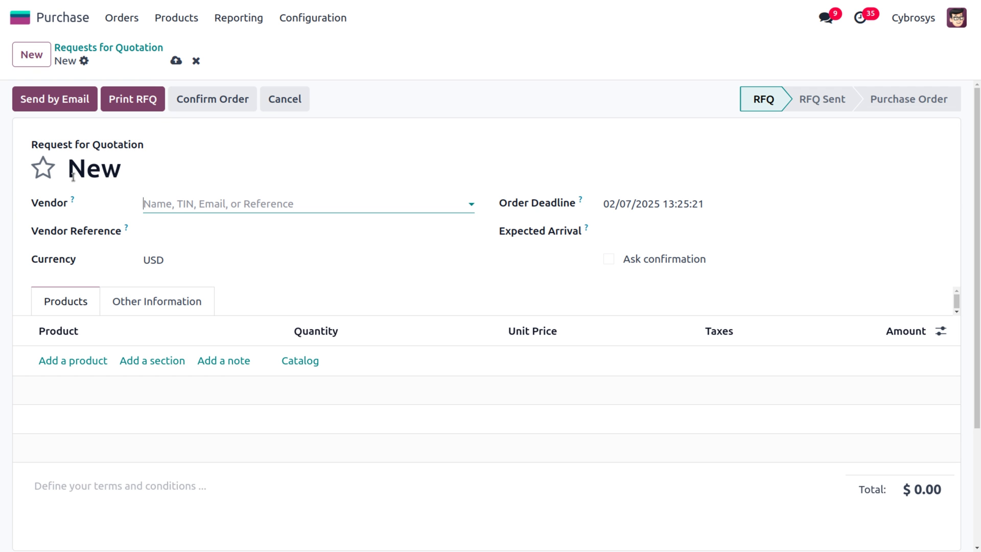
click(184, 202)
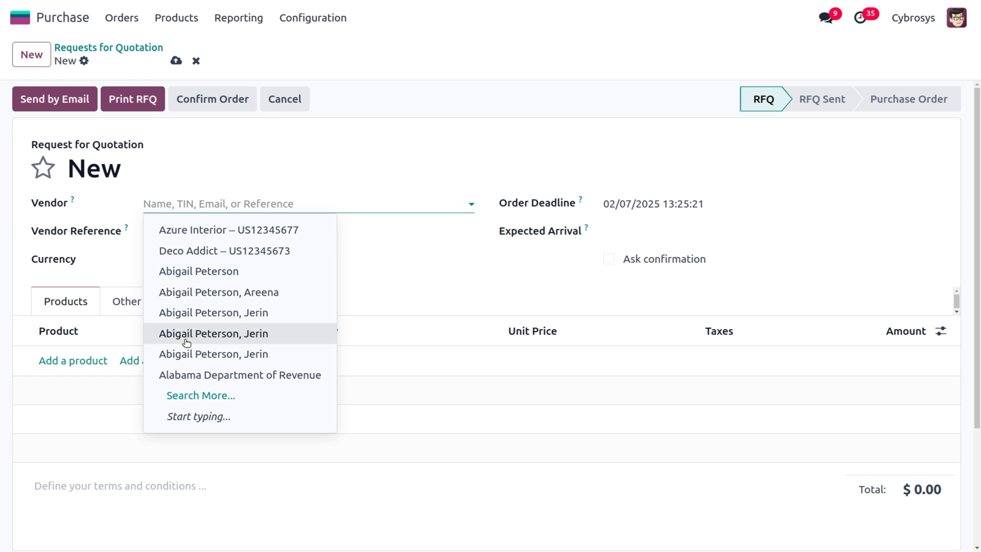
click(189, 378)
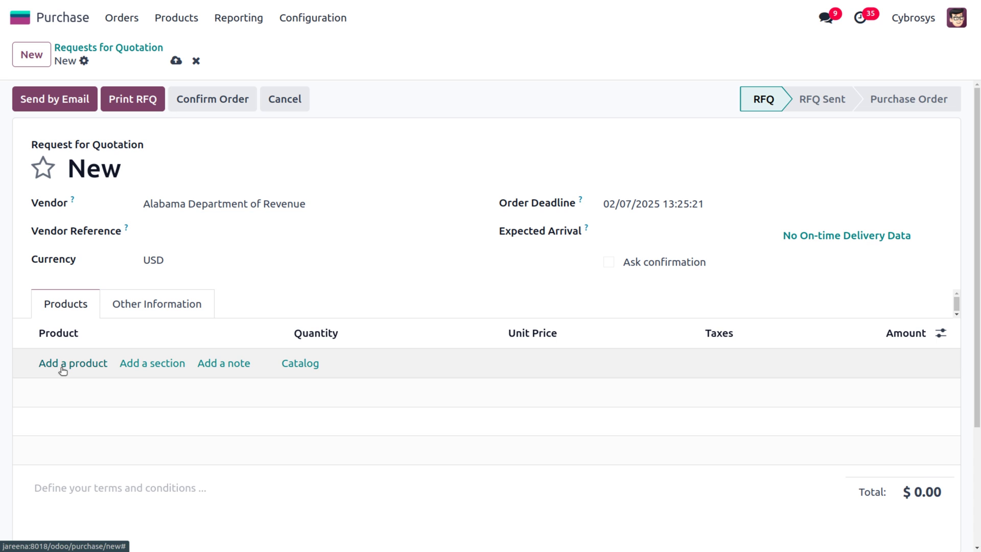
click(61, 364)
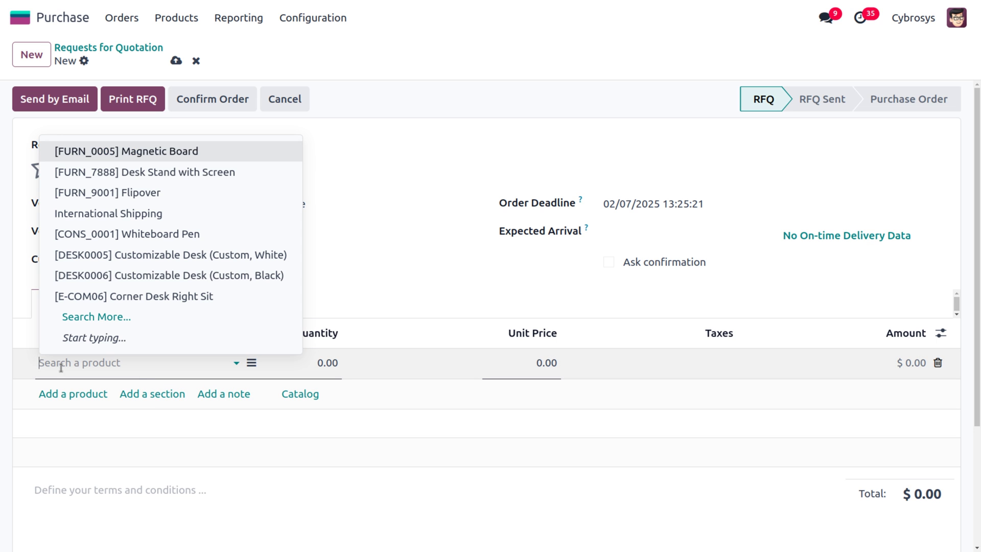
click(174, 153)
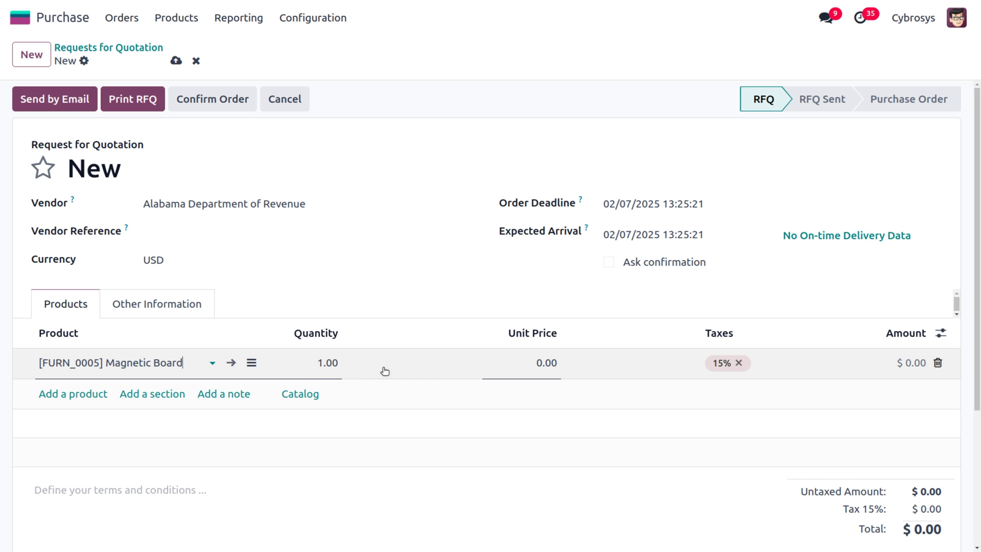
Open the Magnetic Board product from the order line, set its sales price to 5 and cost to 2, and save.
click(230, 364)
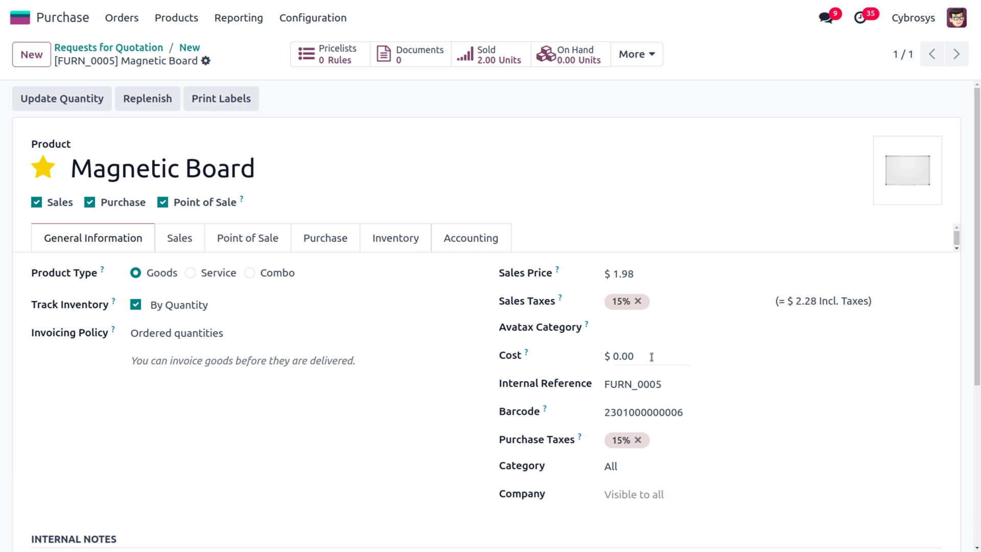
click(651, 357)
click(633, 278)
key(BackSpace)
text(5)
click(645, 345)
key(BackSpace)
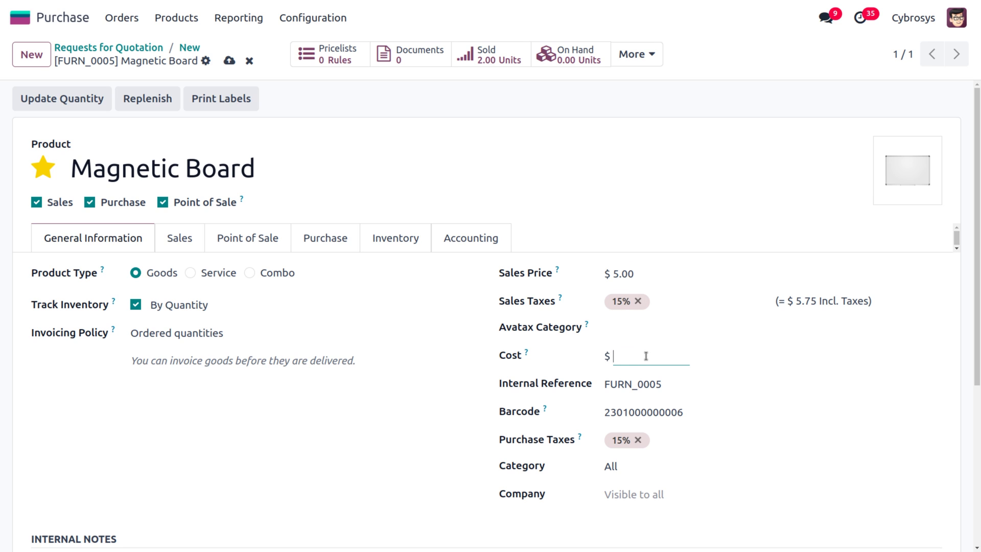
text(2)
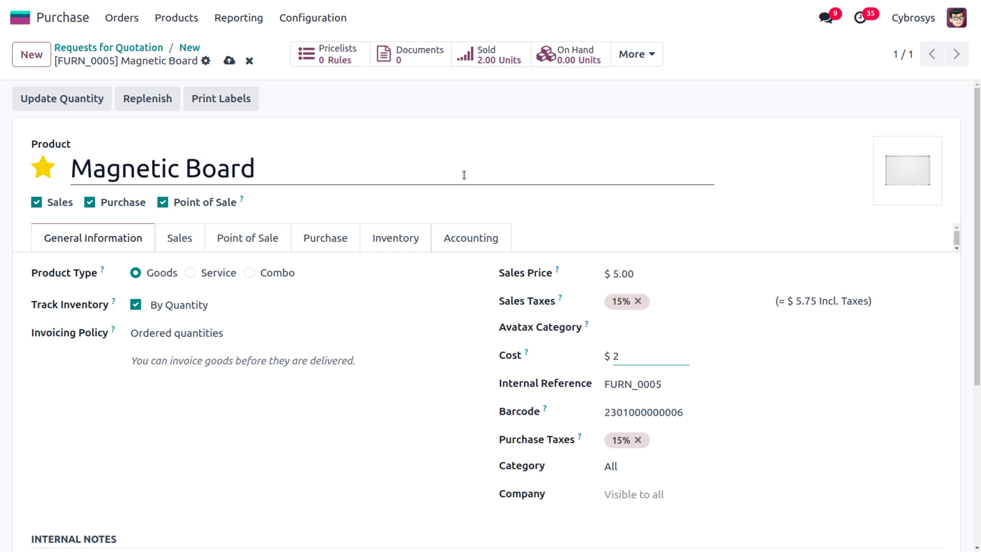
click(230, 60)
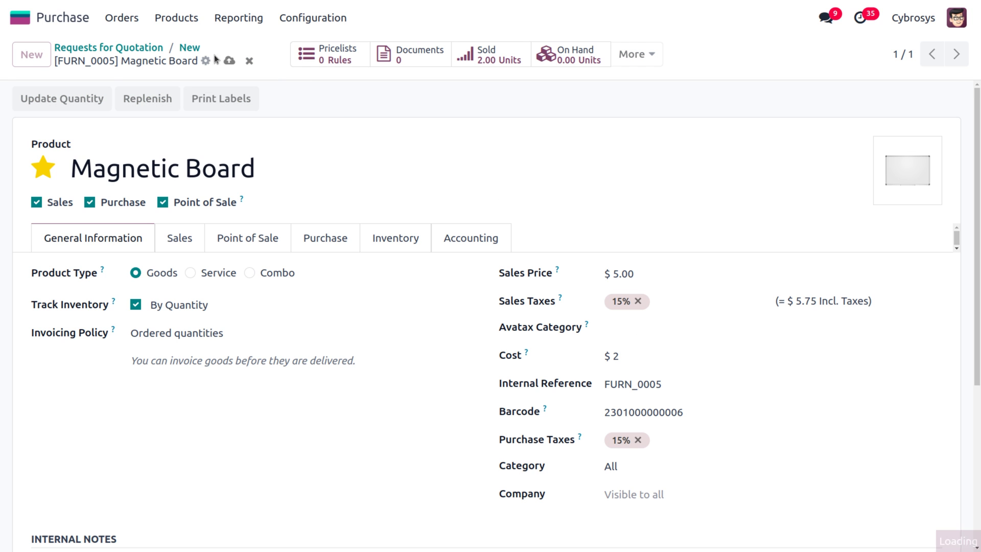
Back on the quotation, set the Magnetic Board line's unit price to 2 and quantity to 10, and remove its 15% tax.
click(188, 49)
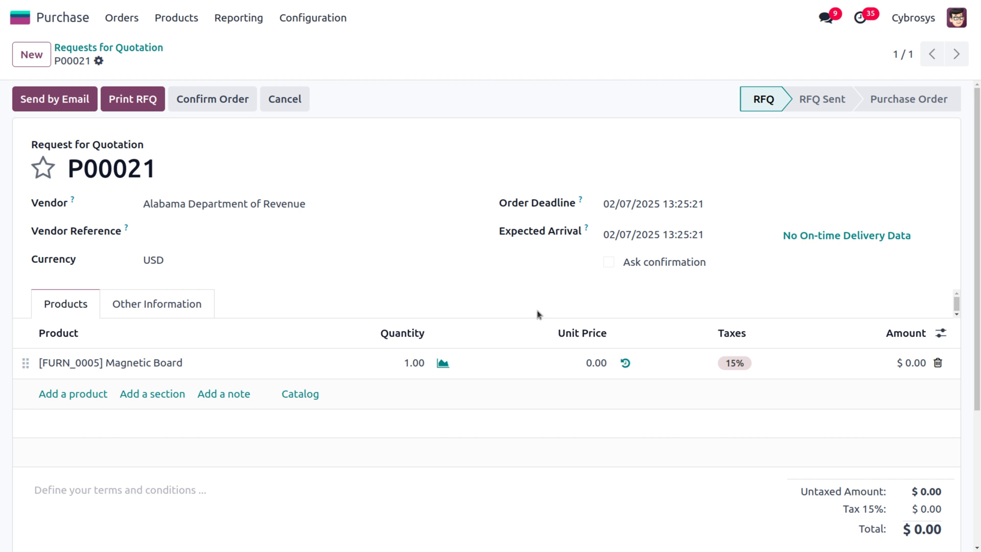
click(603, 366)
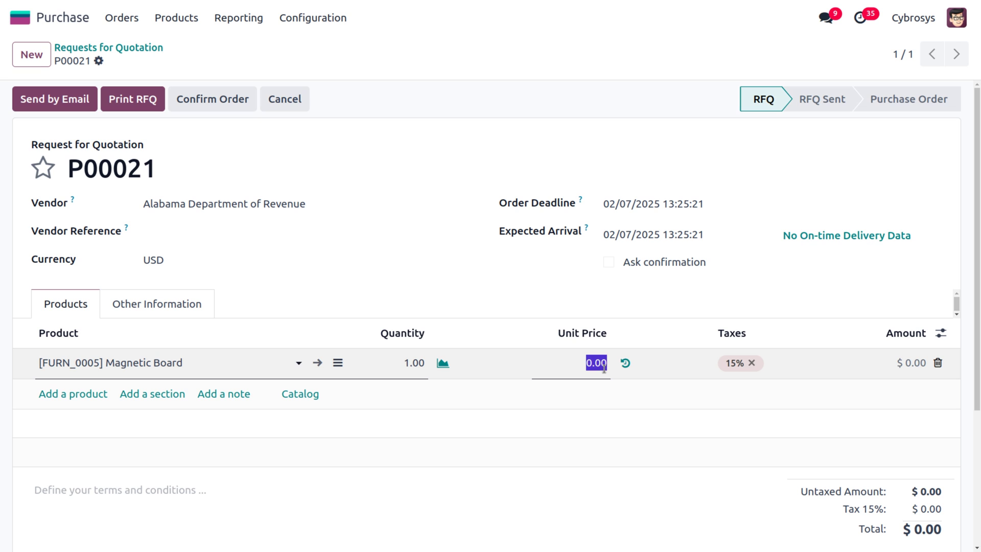
text(2)
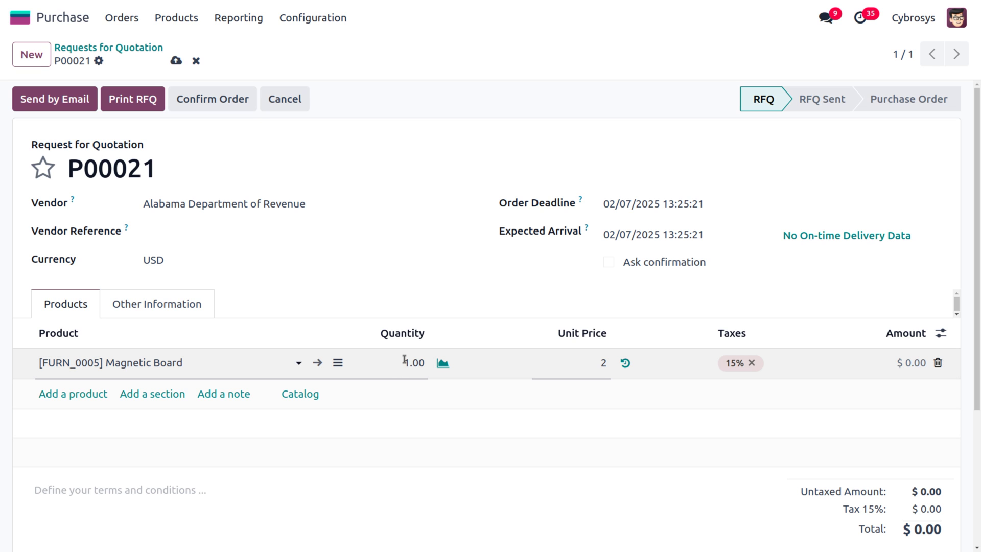
click(405, 360)
text(10)
click(427, 212)
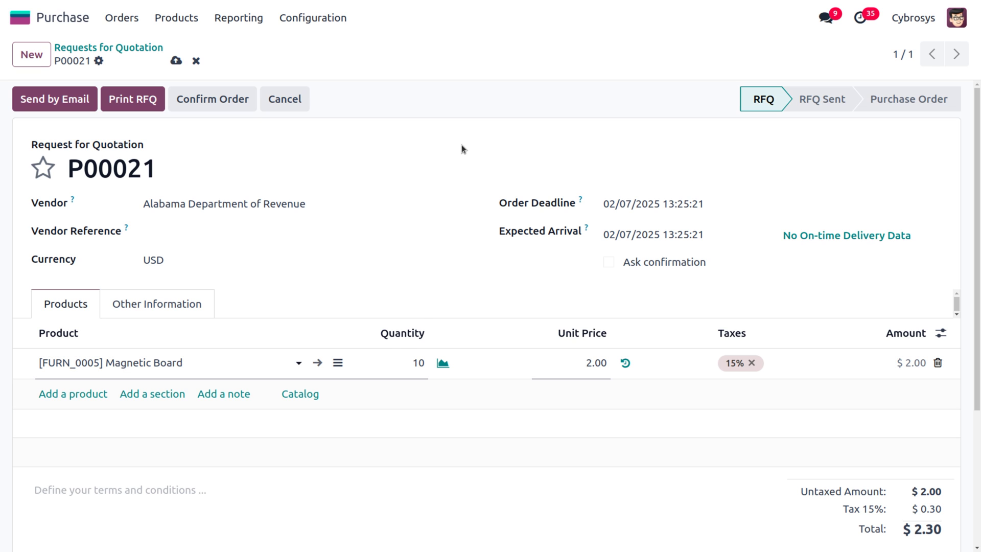
click(461, 149)
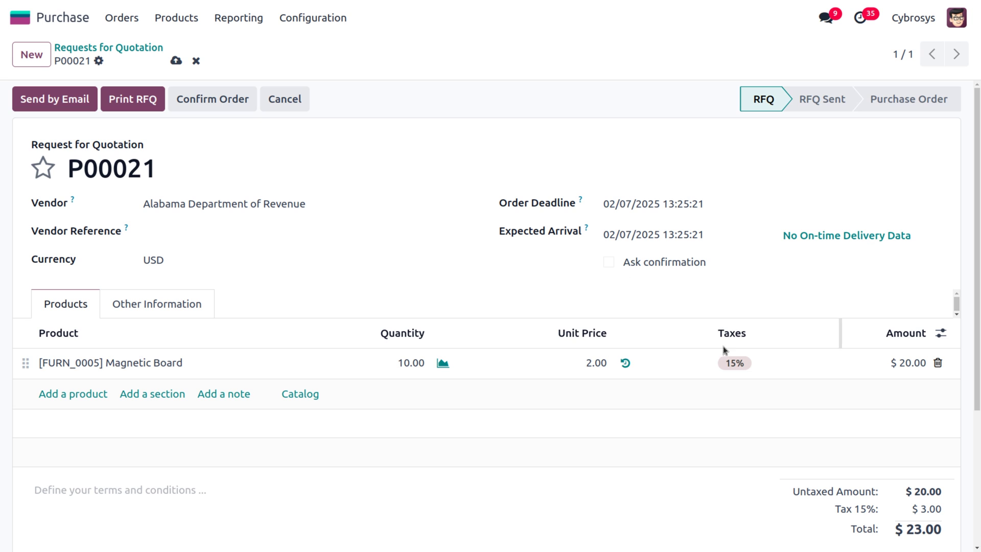
click(747, 363)
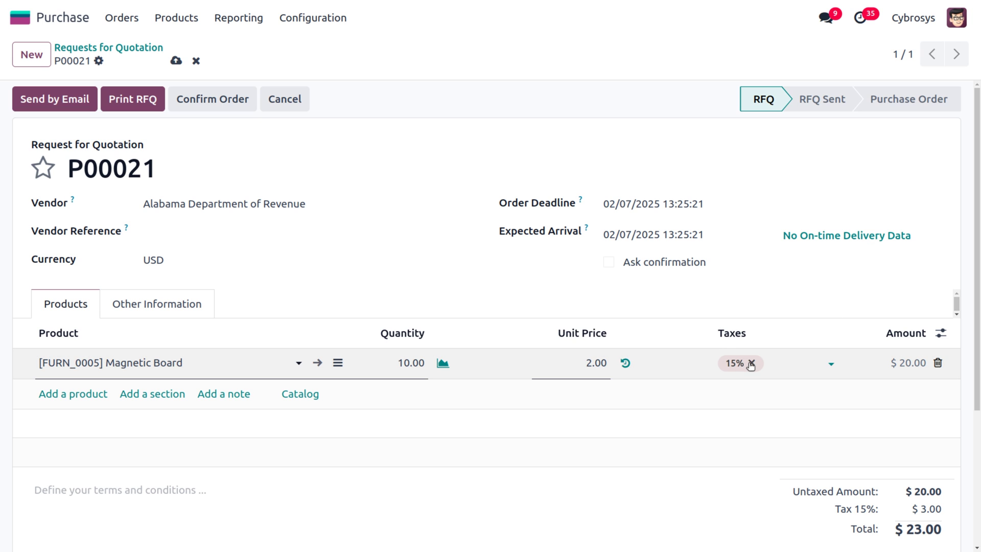
click(751, 364)
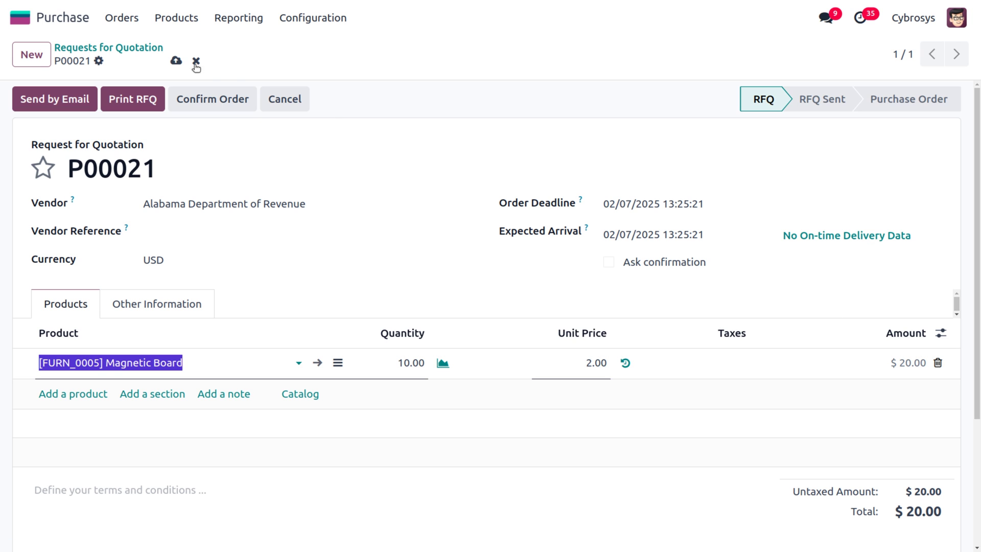
Save and confirm the Magnetic Board order, and validate the receipt of its products.
click(176, 61)
click(202, 100)
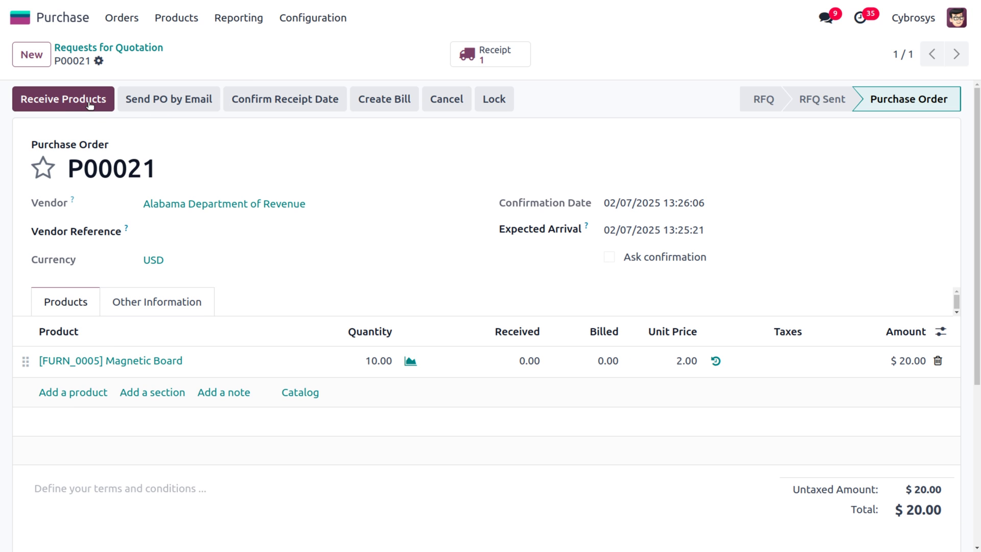
click(90, 104)
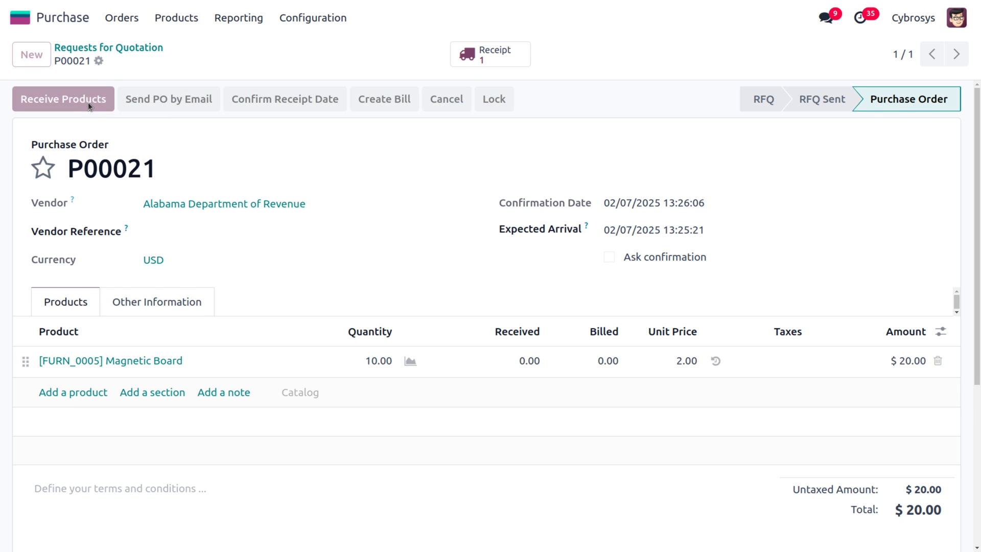
click(51, 96)
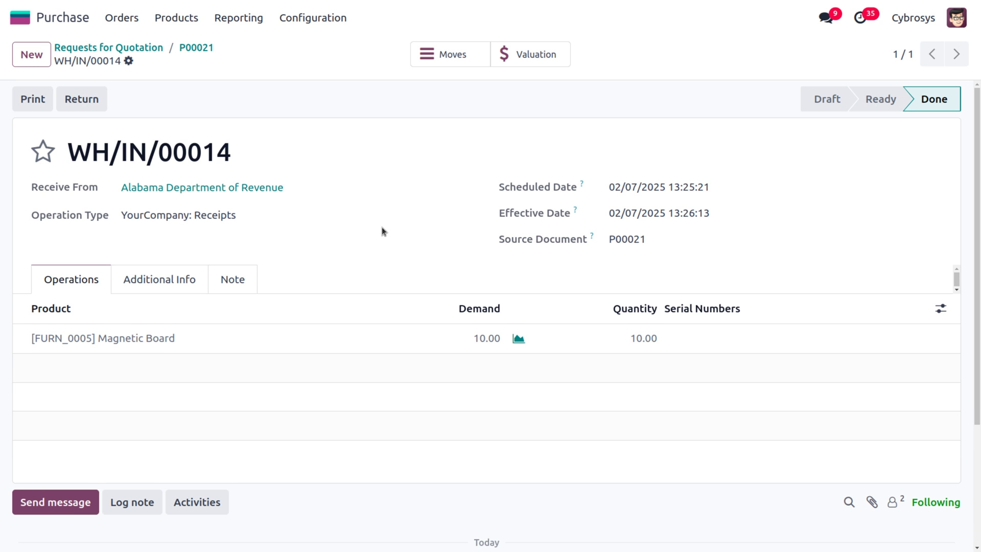
Review the stock valuation of the Magnetic Board receipt WH/IN/00014, and return to purchase order P00021.
click(512, 55)
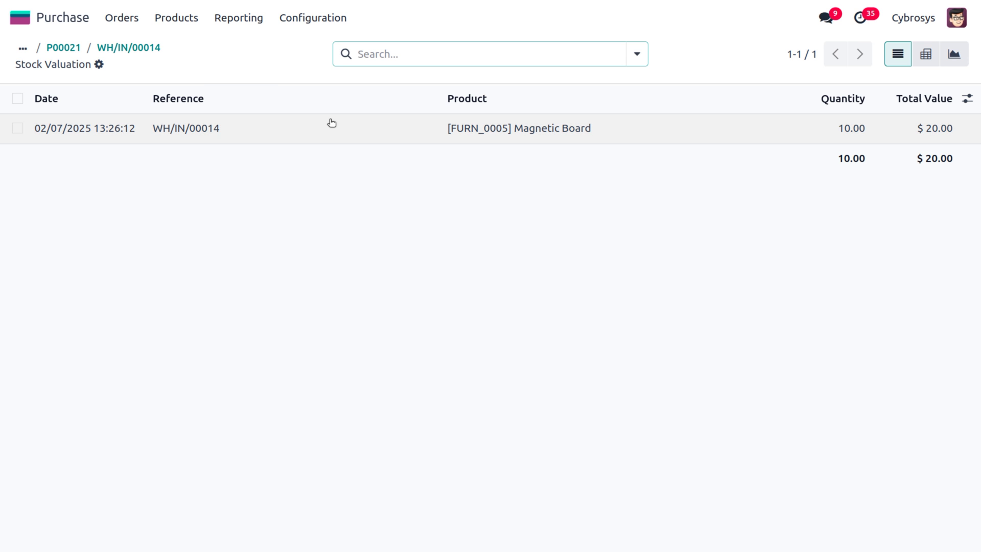
click(67, 52)
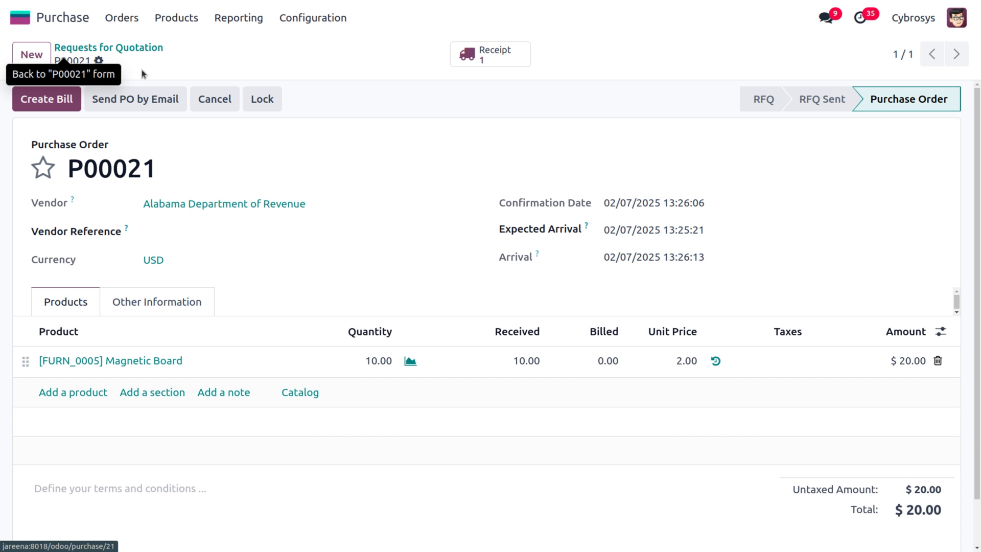
click(115, 48)
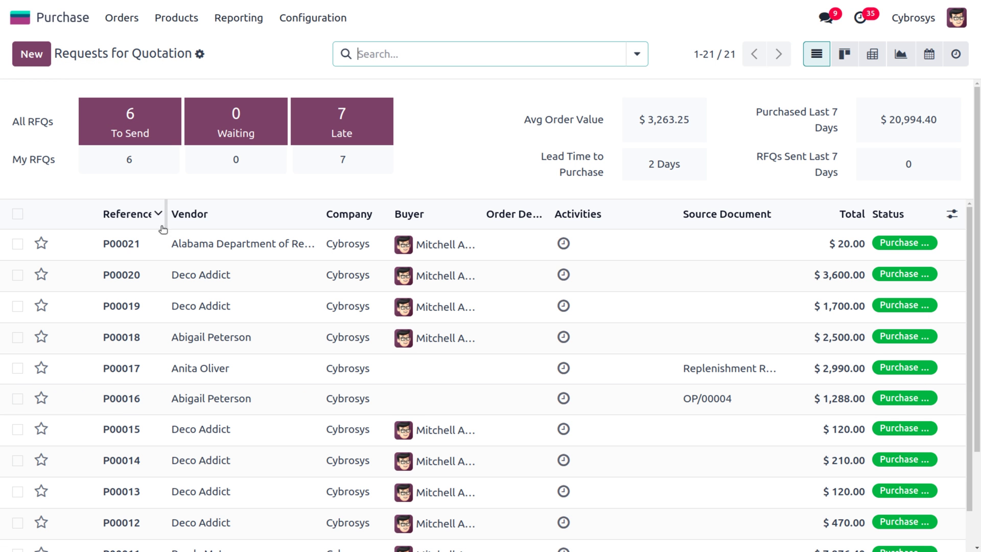
click(172, 246)
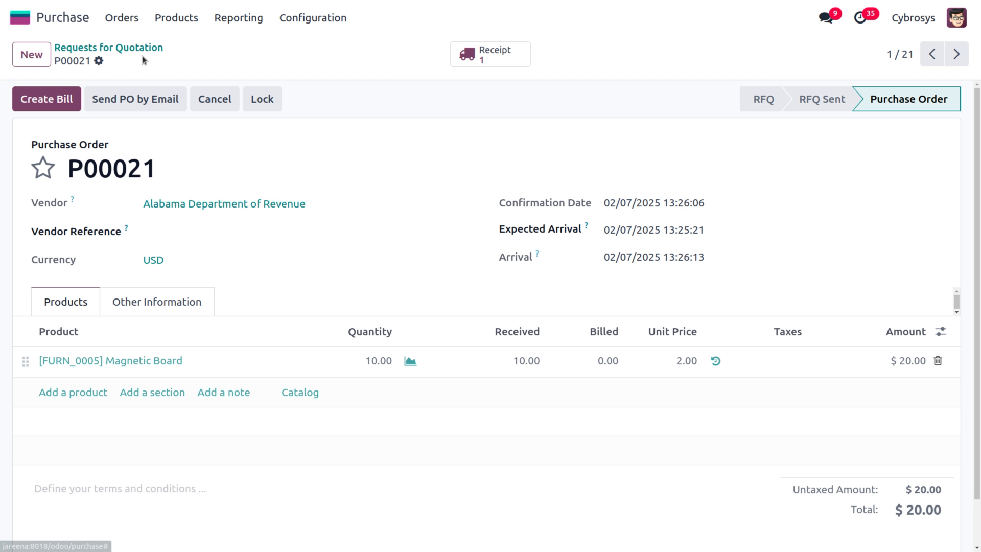
Duplicate purchase order P00021 and set the copy's Magnetic Board line to quantity 20 and unit price 3.
click(98, 61)
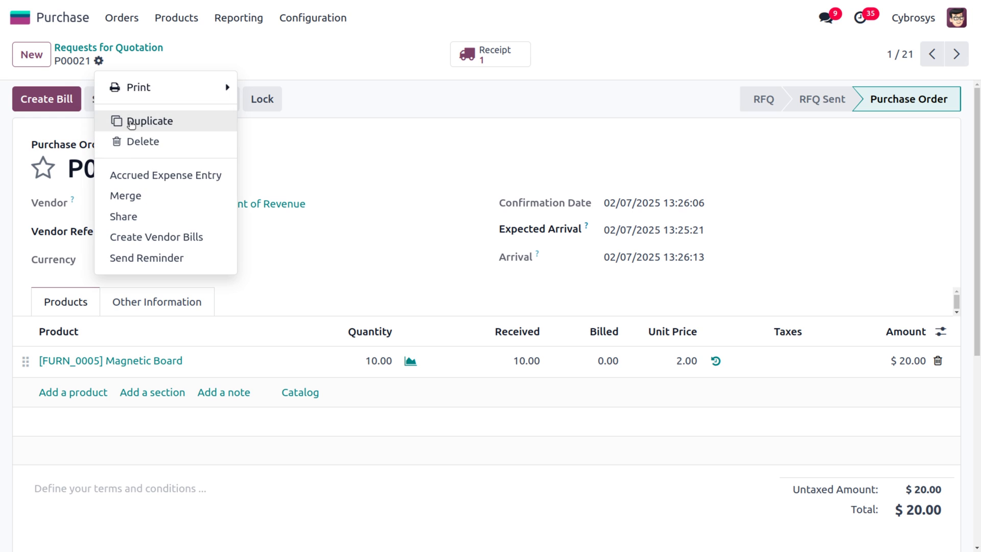
click(131, 122)
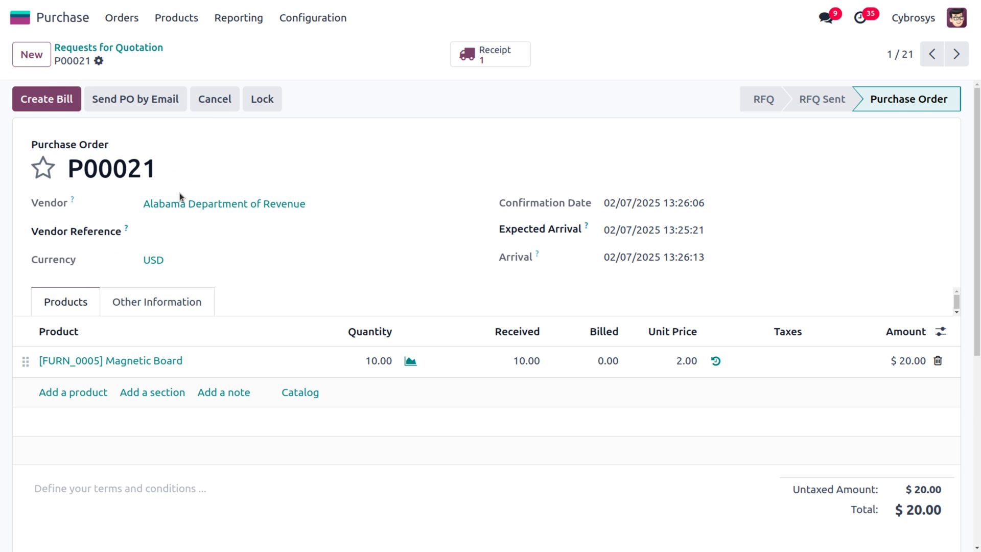
click(407, 363)
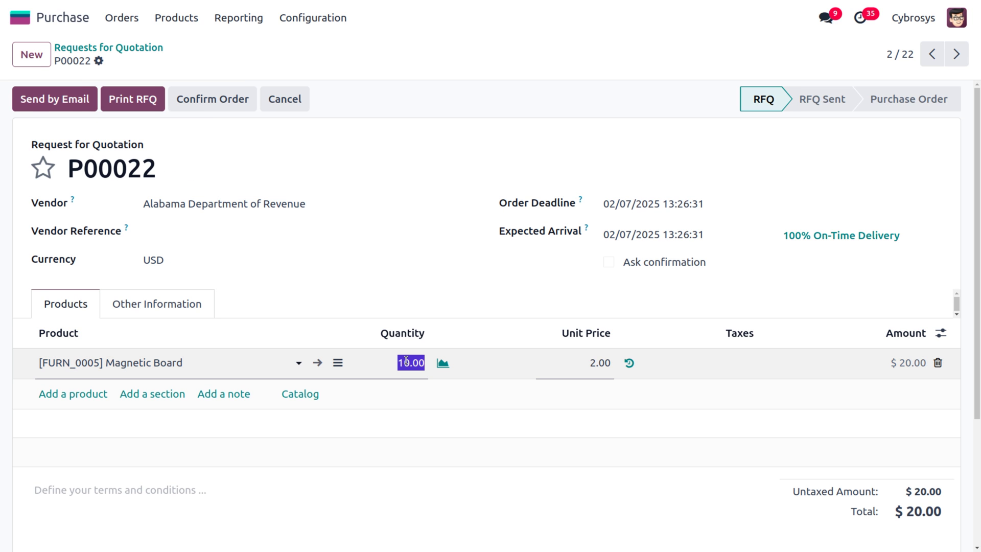
text(20)
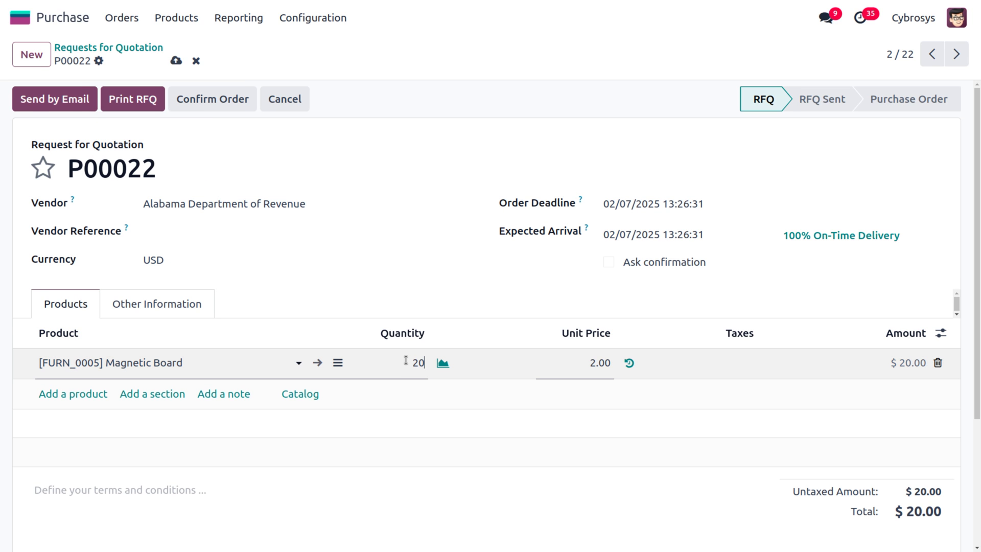
click(586, 368)
key(BackSpace)
text(3)
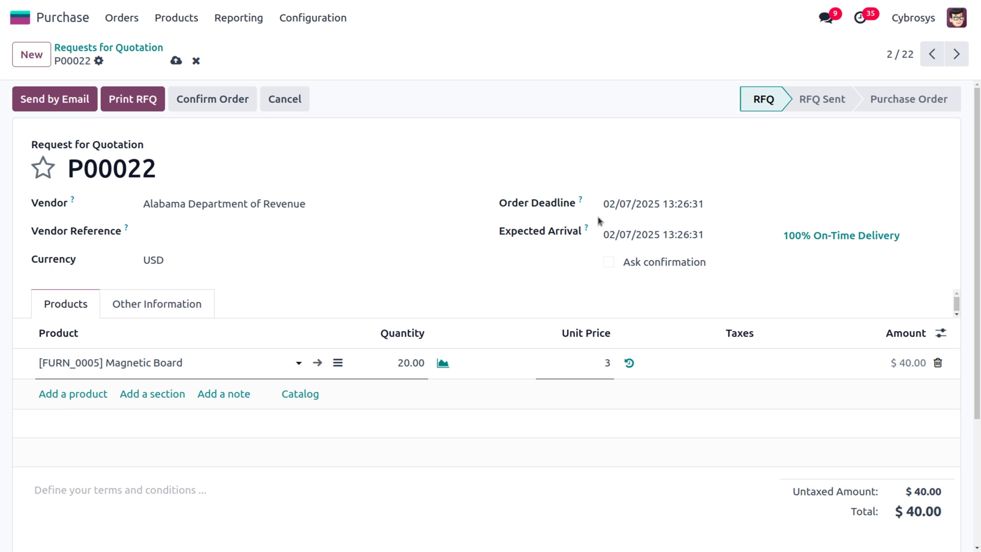
click(597, 145)
Confirm the duplicated Magnetic Board purchase order and validate the receipt of its products.
click(204, 99)
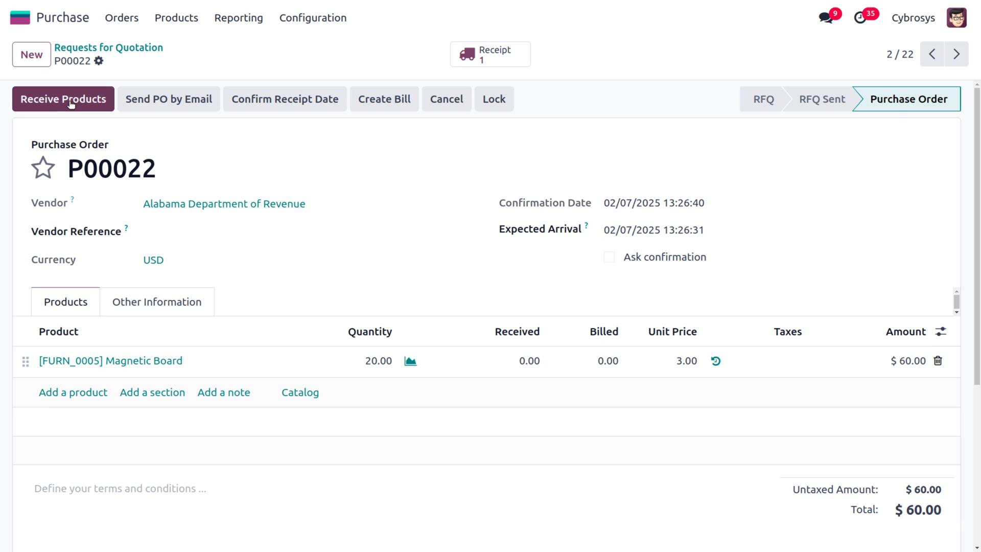
click(72, 102)
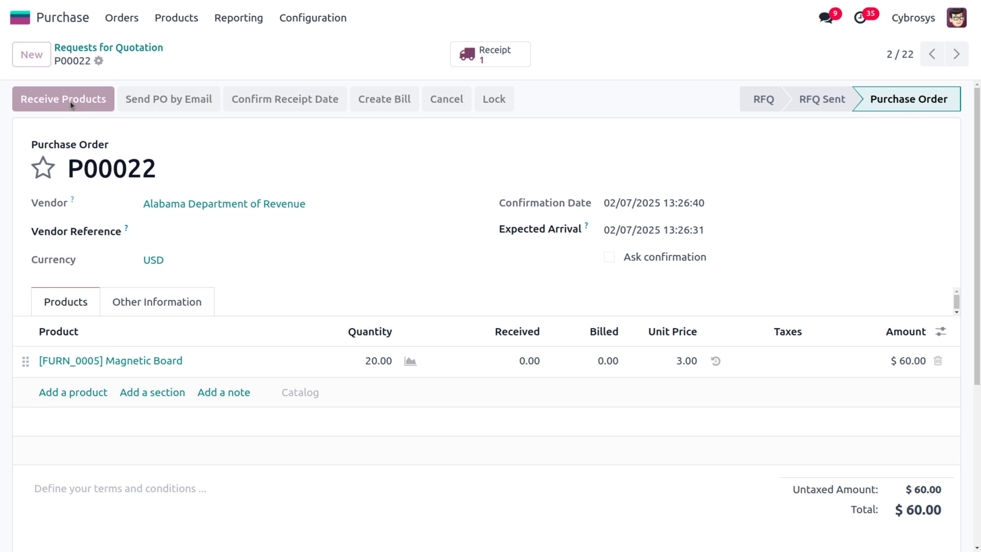
click(46, 101)
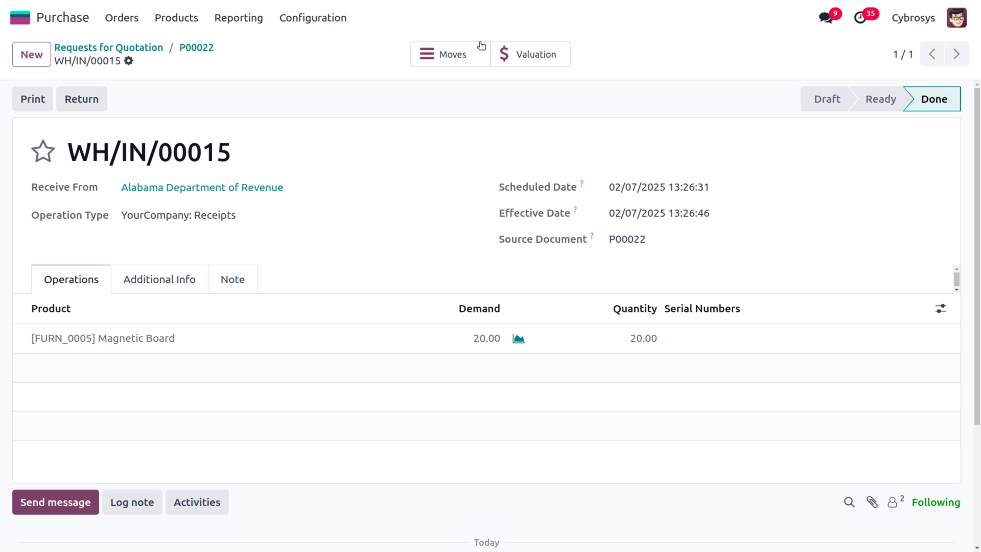
Review the stock valuation of receipt WH/IN/00015, and open the Magnetic Board product from the receipt to check its cost.
click(524, 59)
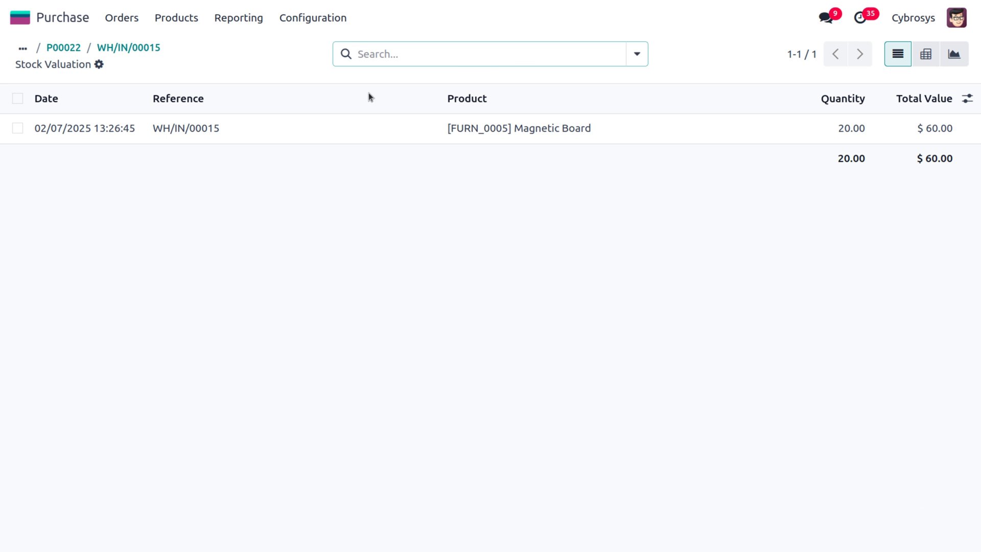
click(117, 47)
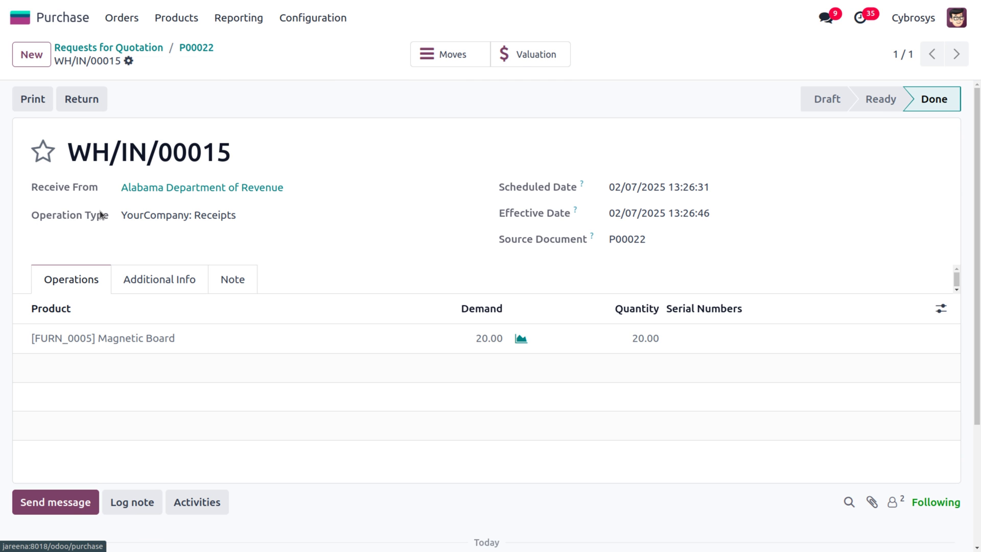
click(128, 340)
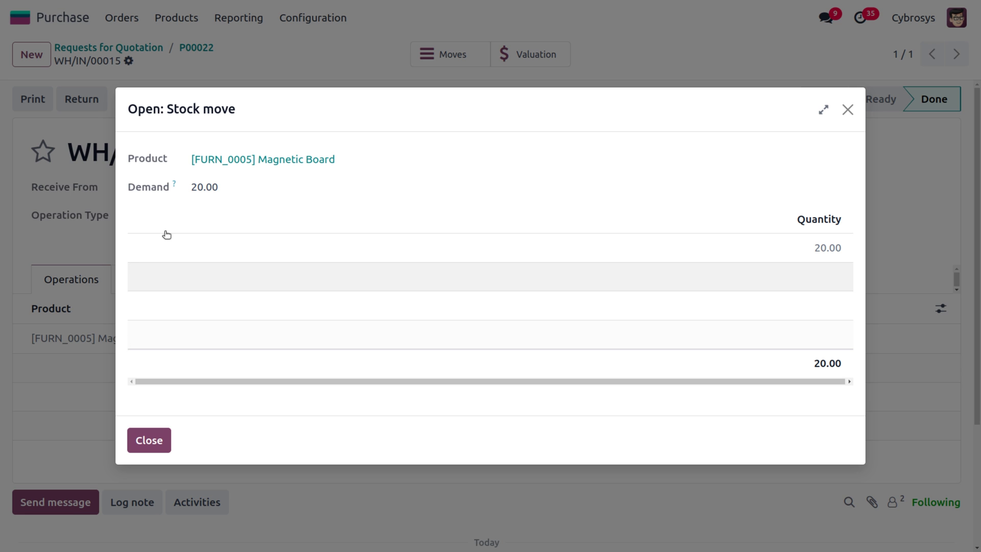
click(271, 159)
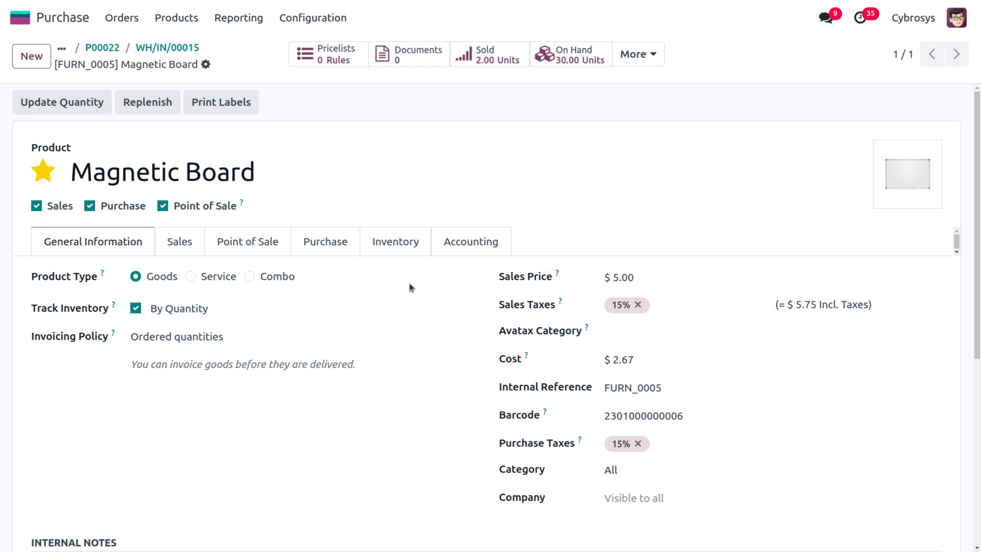
Switch to the Sales app and create a new quotation for customer Deco Addict.
click(21, 18)
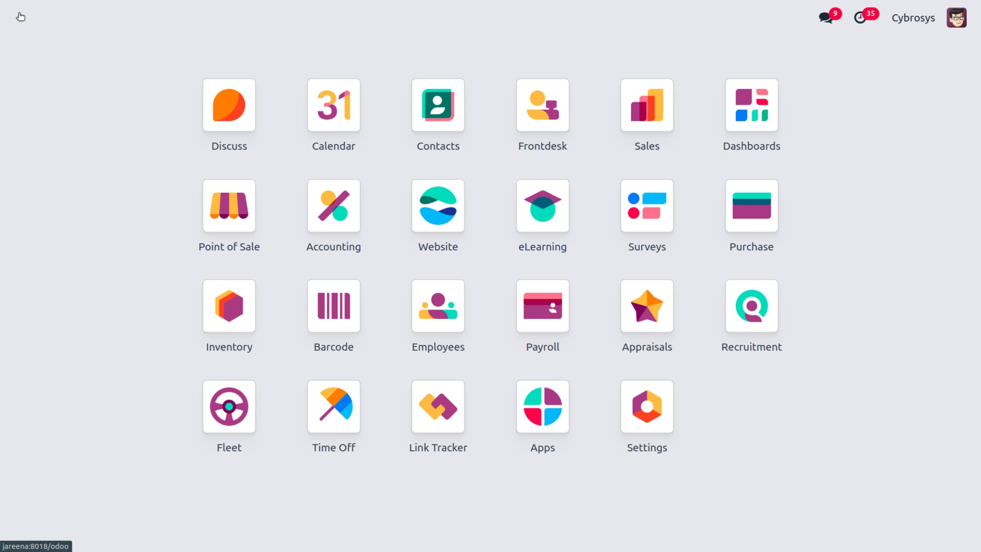
text(Sa)
key(Return)
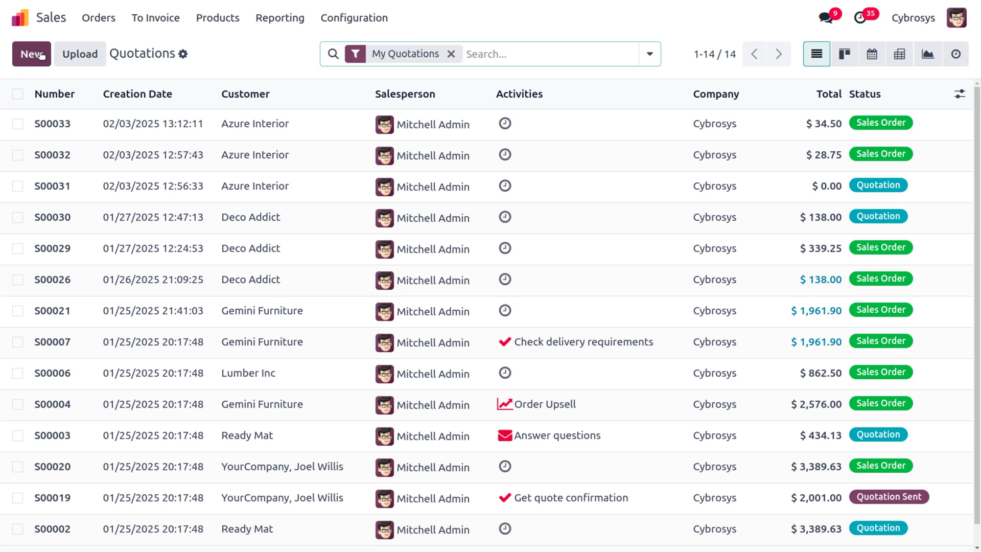
click(35, 54)
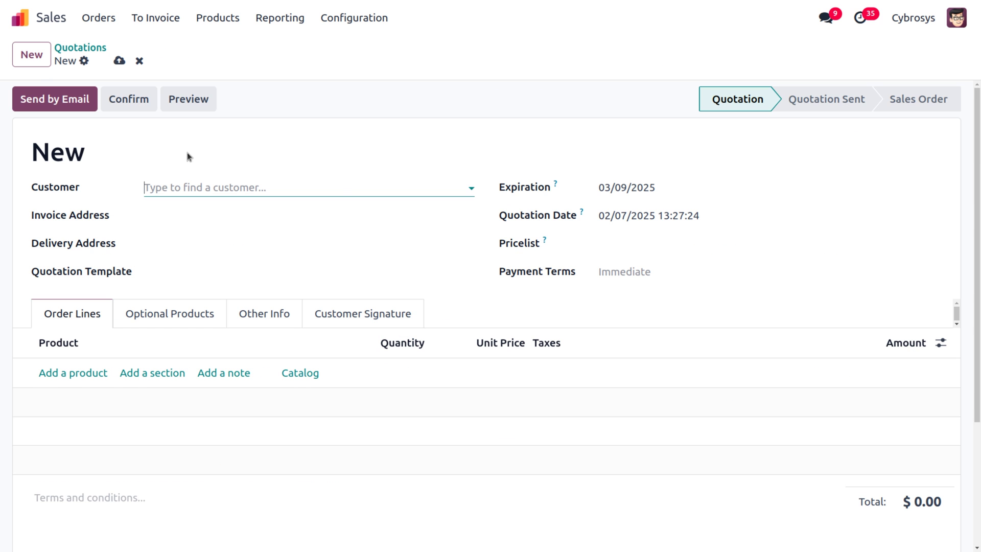
click(210, 187)
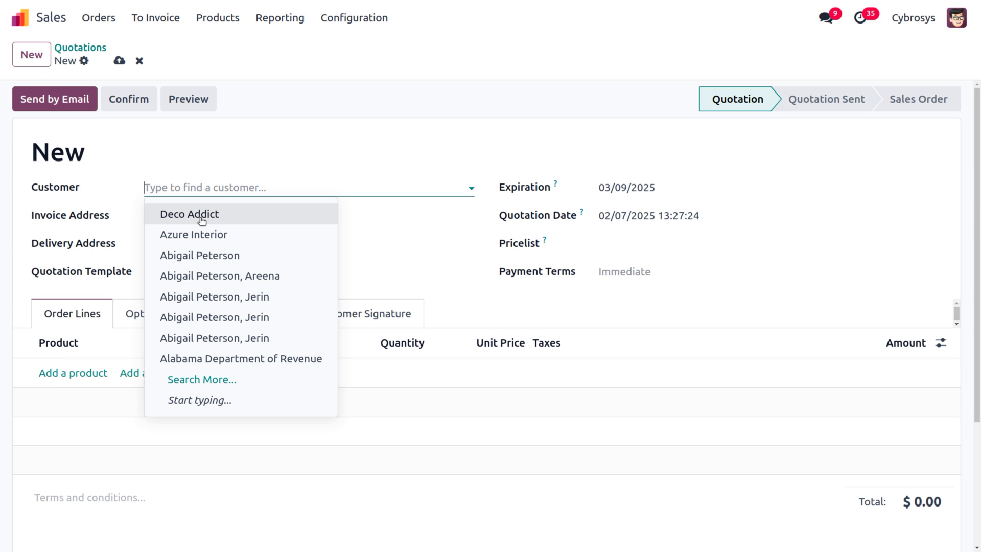
key(Escape)
text(Deco Addict)
key(Return)
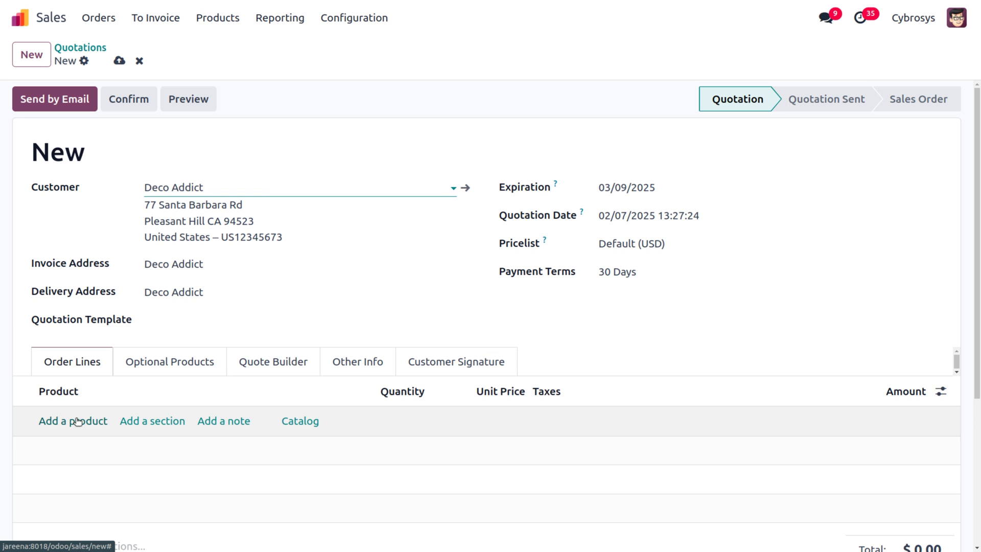
click(233, 193)
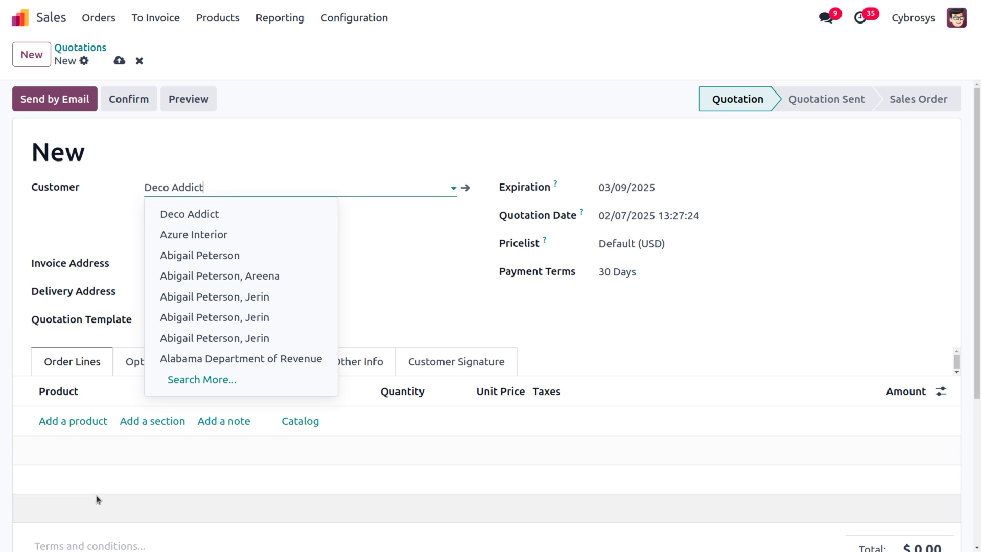
key(Escape)
Add a Magnetic Board line with quantity 5 to the quotation and remove its 15% tax.
click(67, 422)
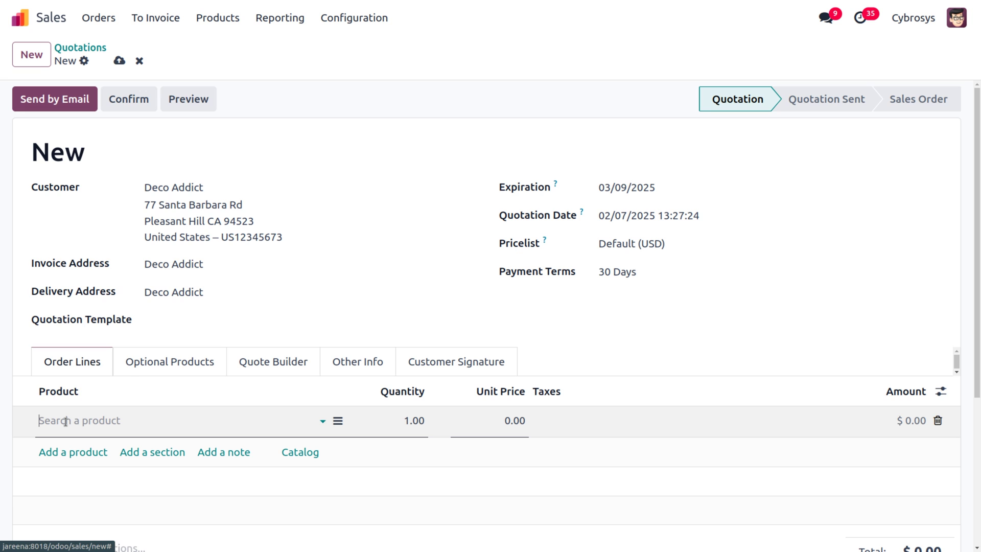
click(123, 258)
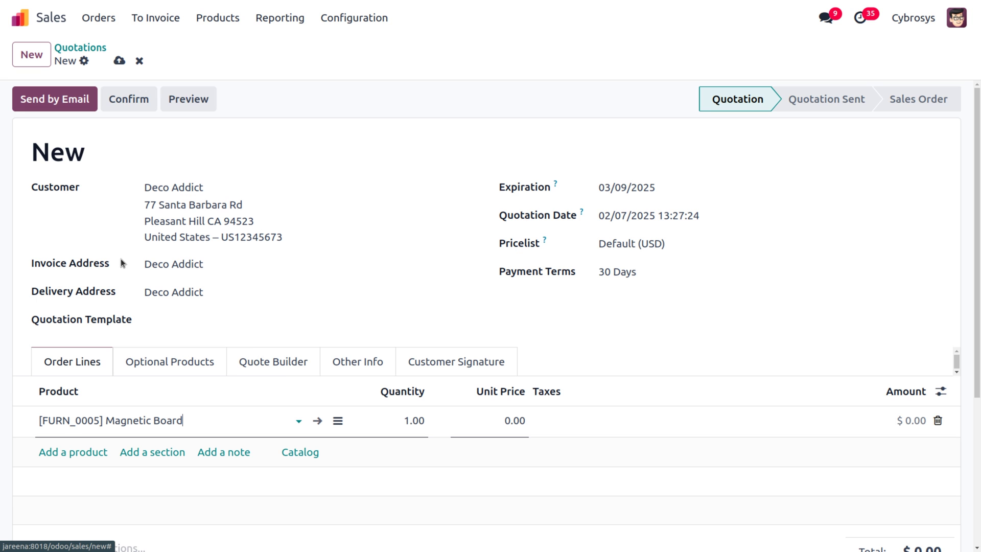
click(414, 421)
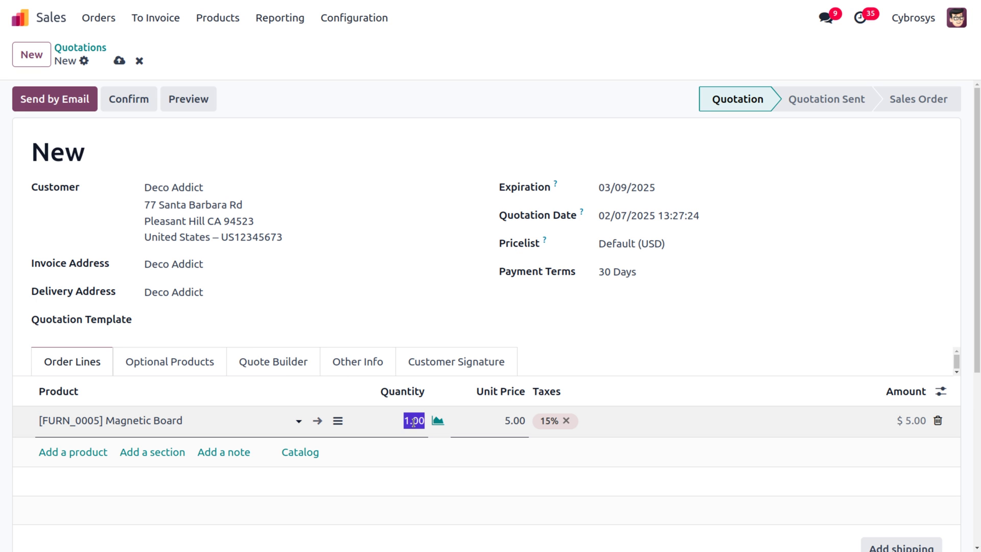
text(5)
click(492, 78)
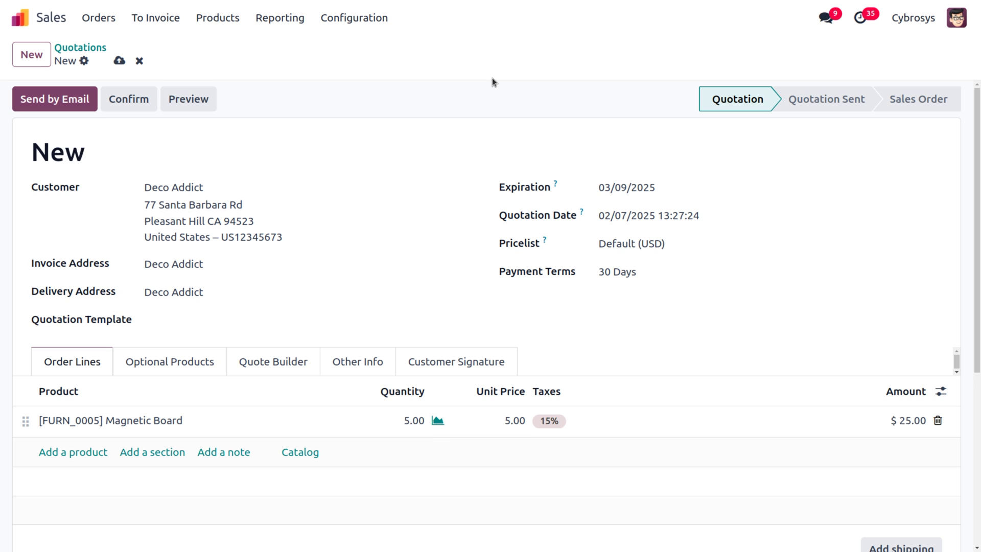
click(558, 419)
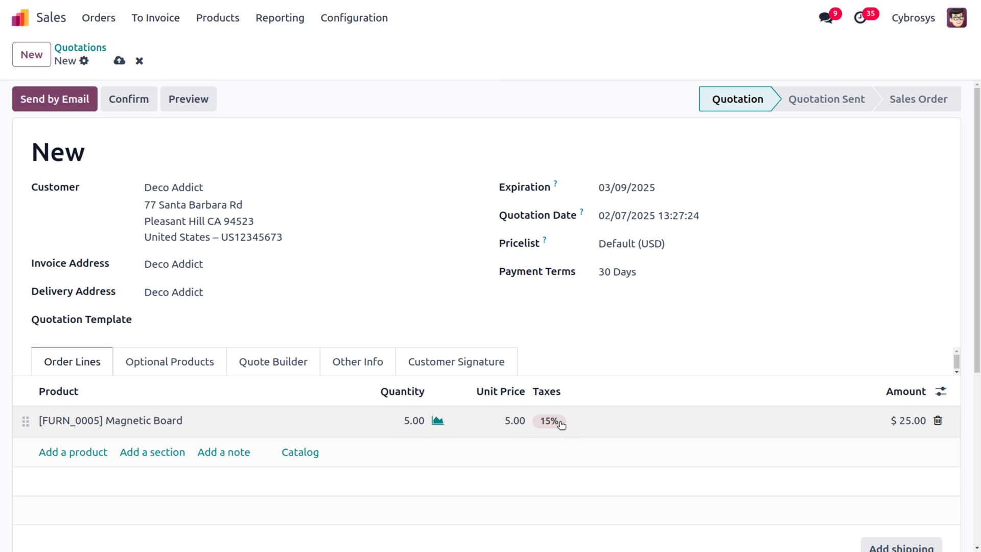
click(565, 421)
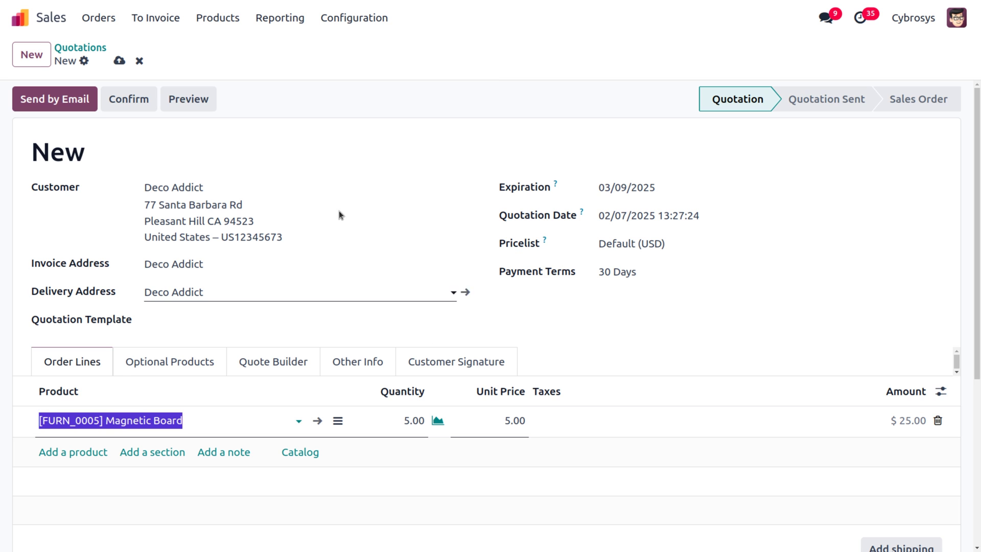
Save and confirm the Magnetic Board sales quotation, and validate its delivery order.
click(124, 64)
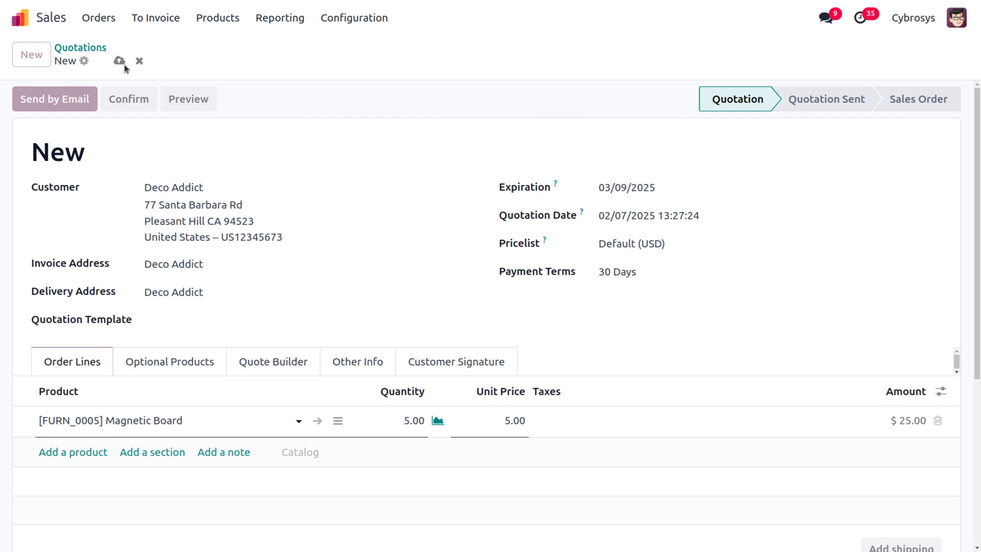
click(134, 102)
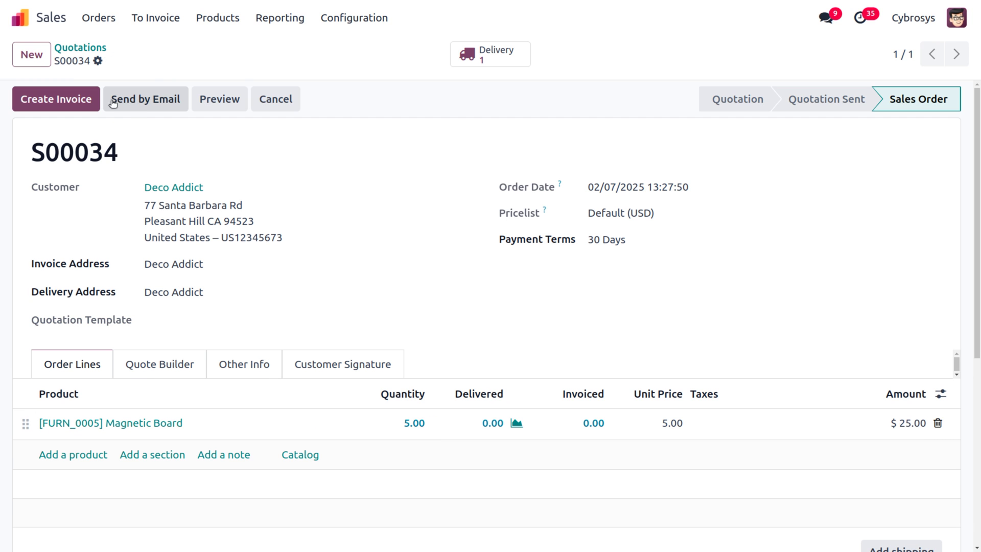
click(516, 57)
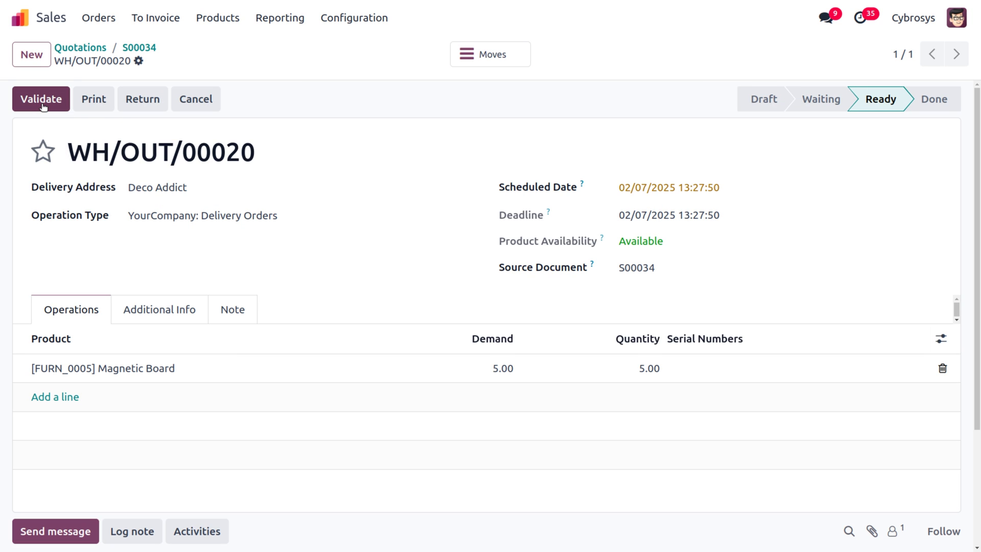
click(42, 100)
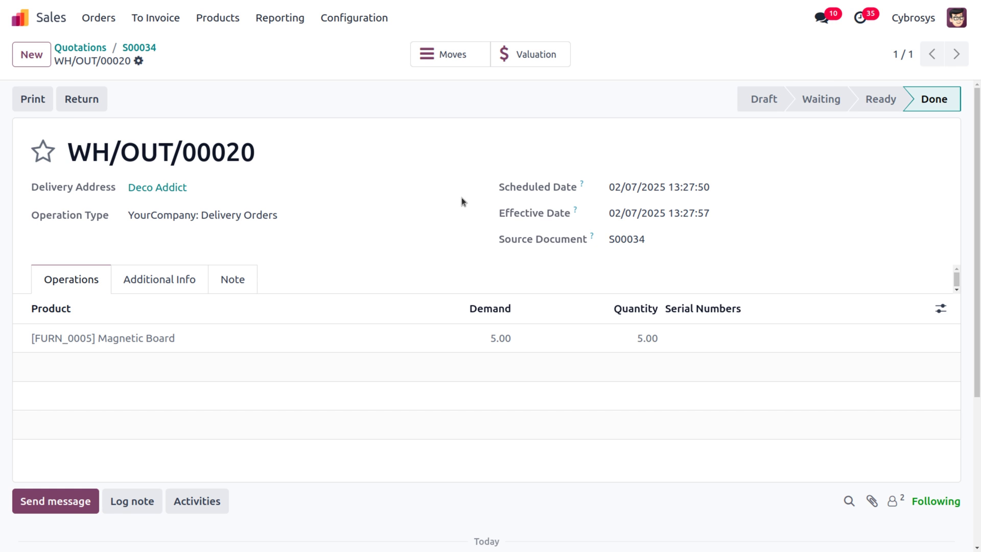
Review the stock valuation of the validated delivery, and open the Magnetic Board product from the sales order to check its cost.
click(533, 48)
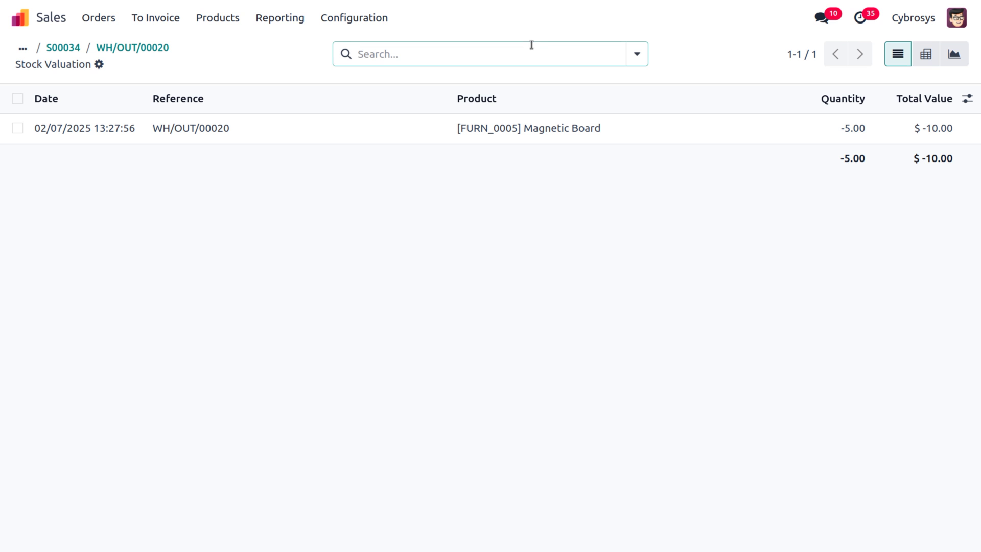
click(76, 49)
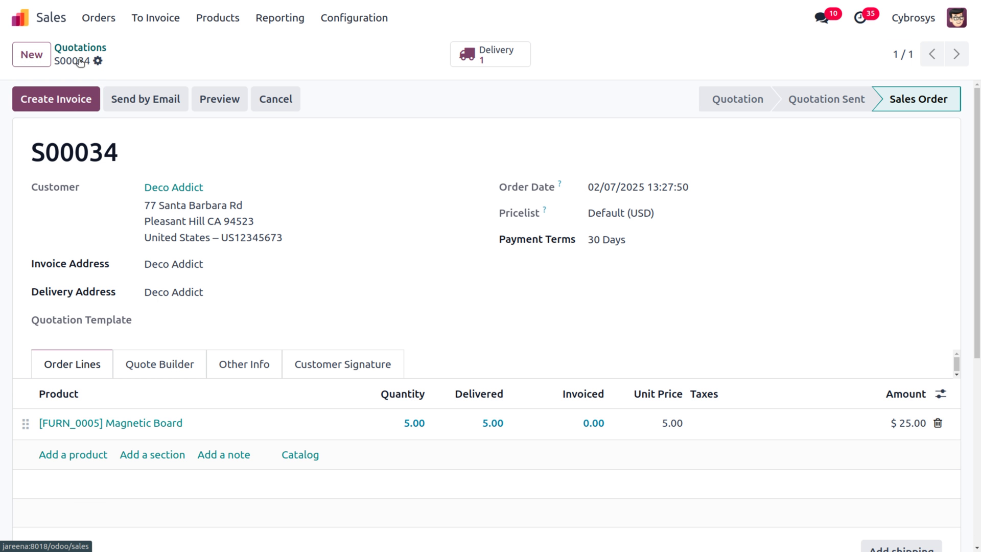
click(126, 423)
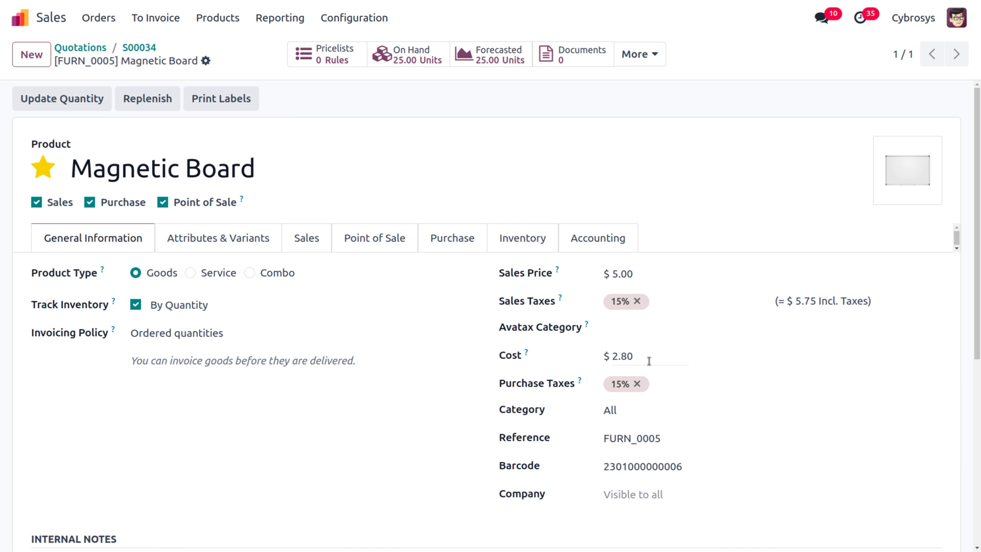
Duplicate the confirmed Magnetic Board sales order and set the copy's product quantity to 15.
click(142, 48)
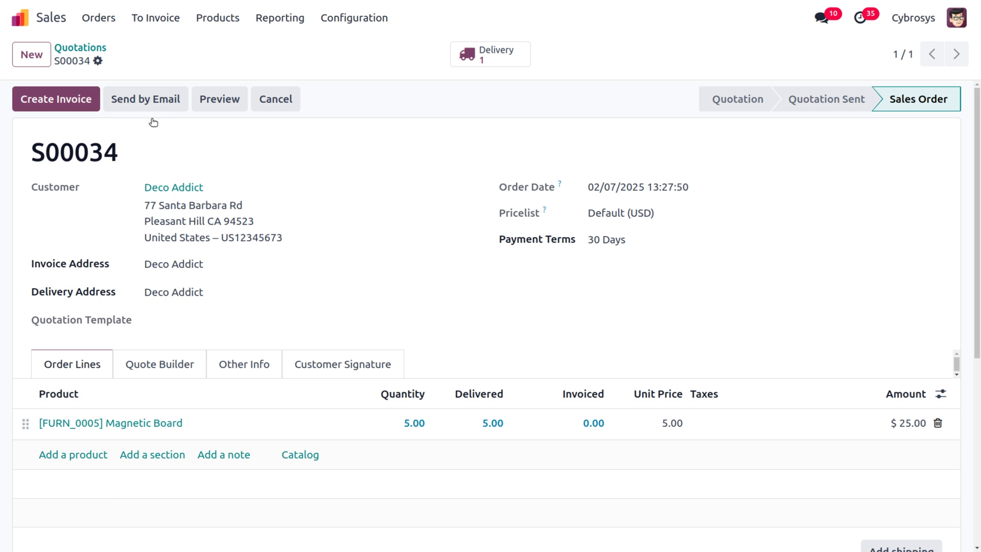
click(98, 61)
mouse_move(151, 100)
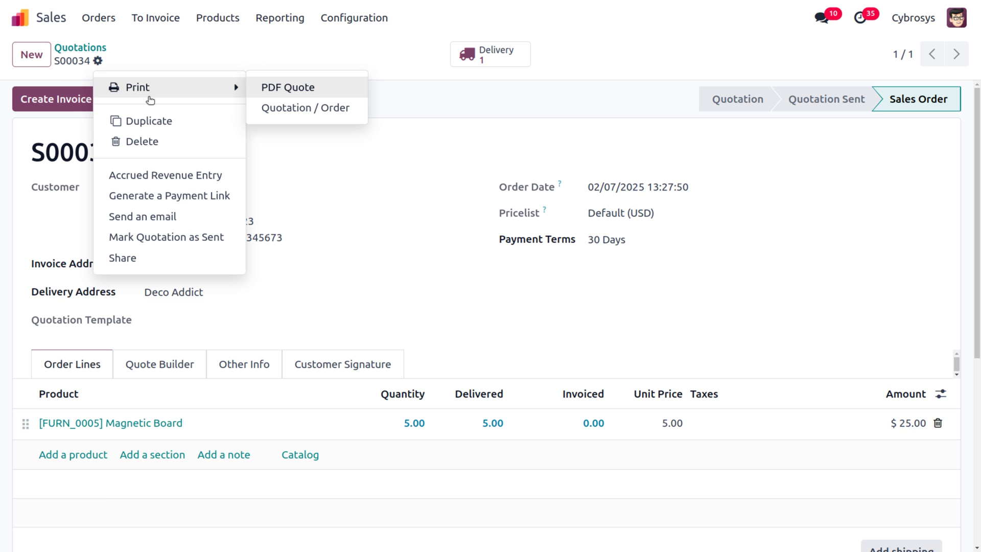
click(158, 121)
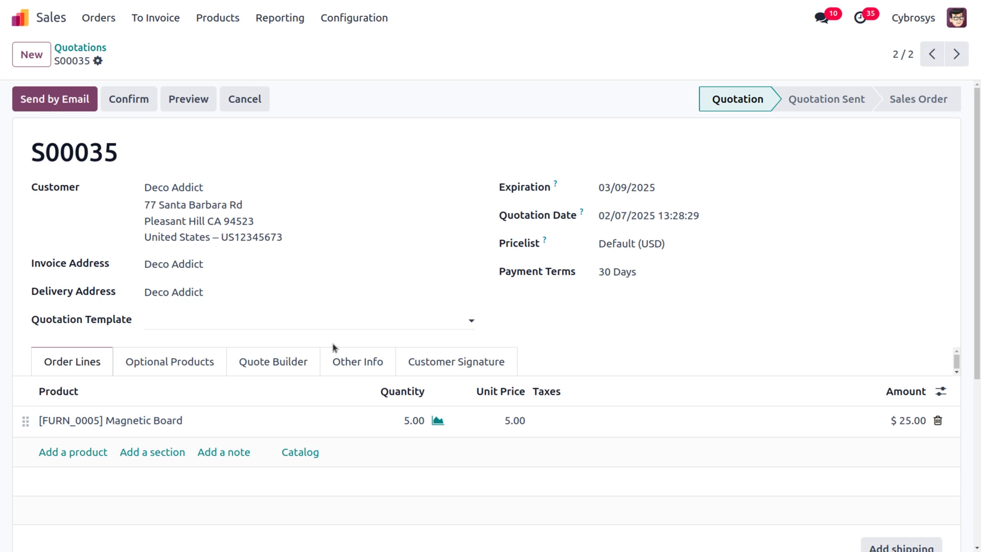
click(412, 427)
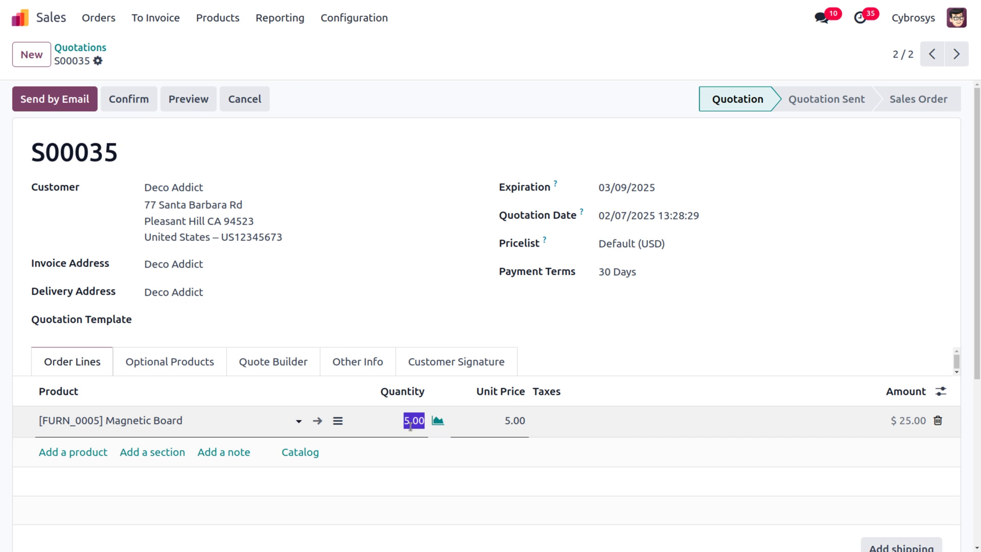
text(15)
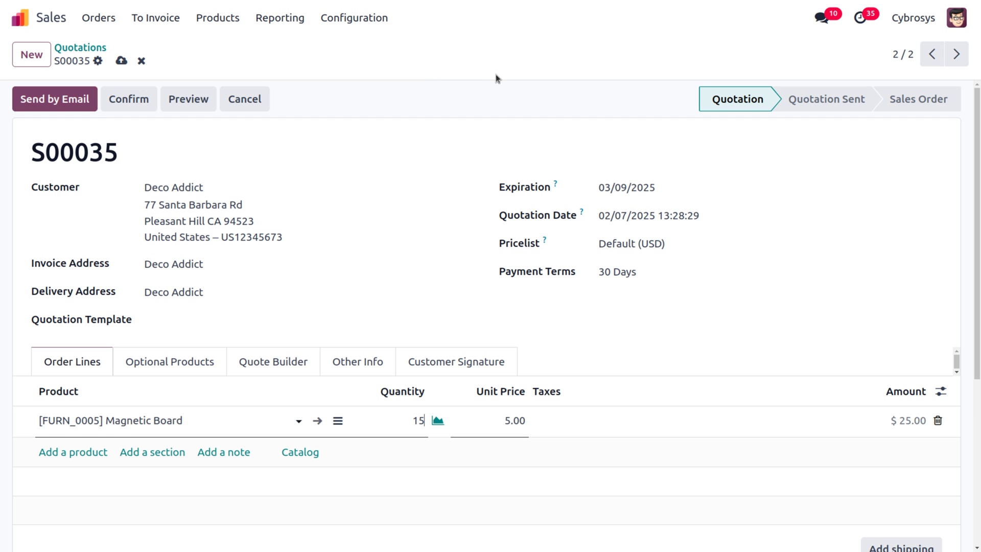
key(shift+Tab)
click(496, 77)
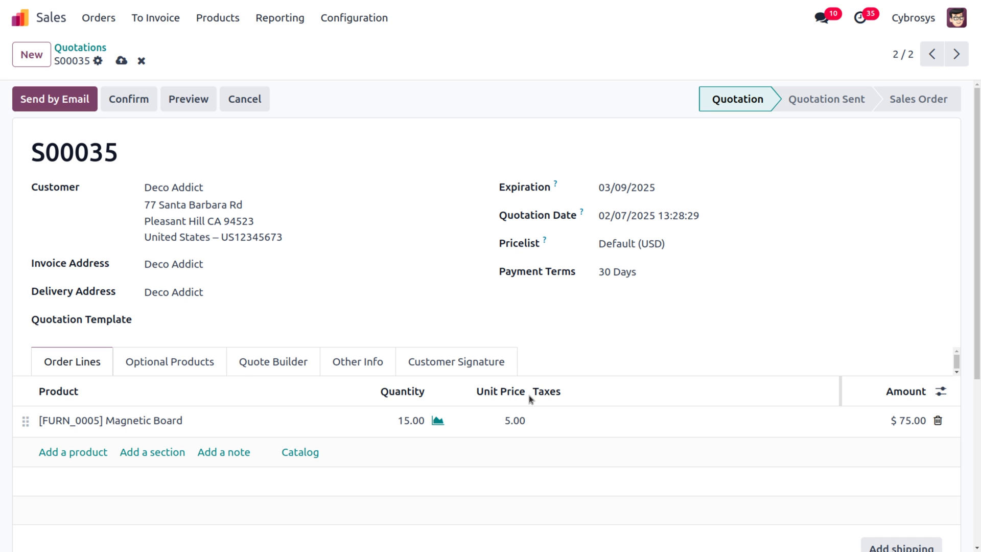
Confirm the duplicated Magnetic Board quotation and validate its delivery order for 15 units.
click(148, 102)
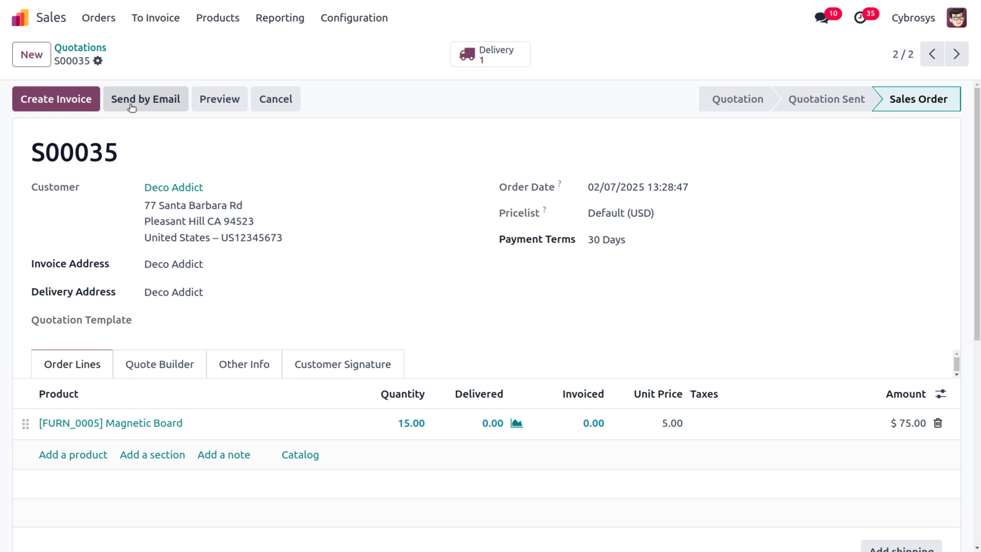
click(490, 54)
click(48, 97)
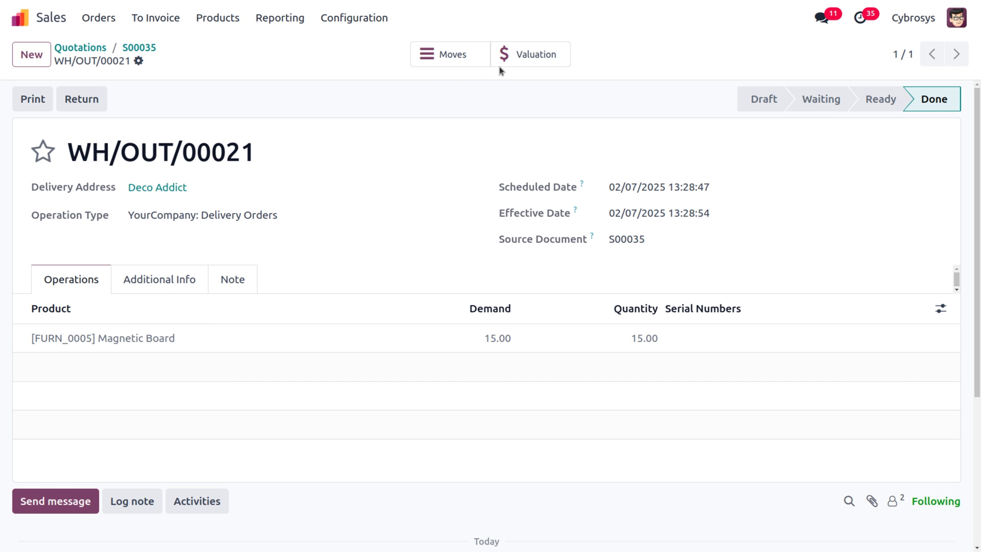
Open the Magnetic Board product from the validated delivery's stock move to check its cost.
click(119, 342)
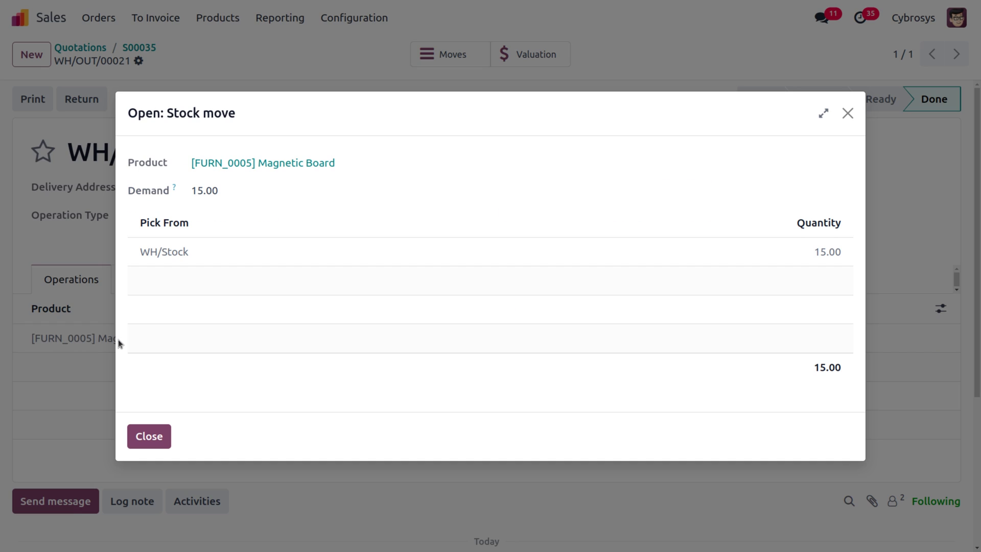
click(270, 161)
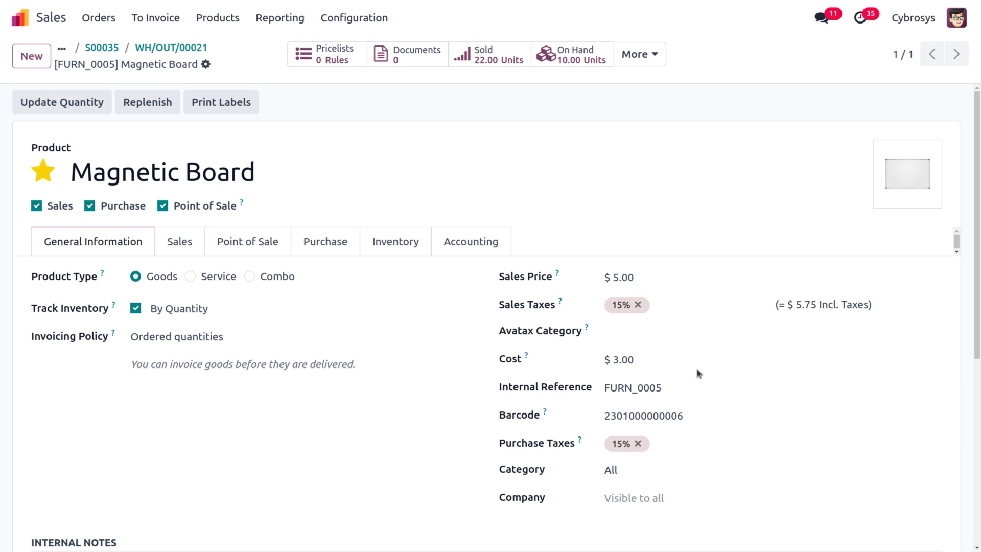